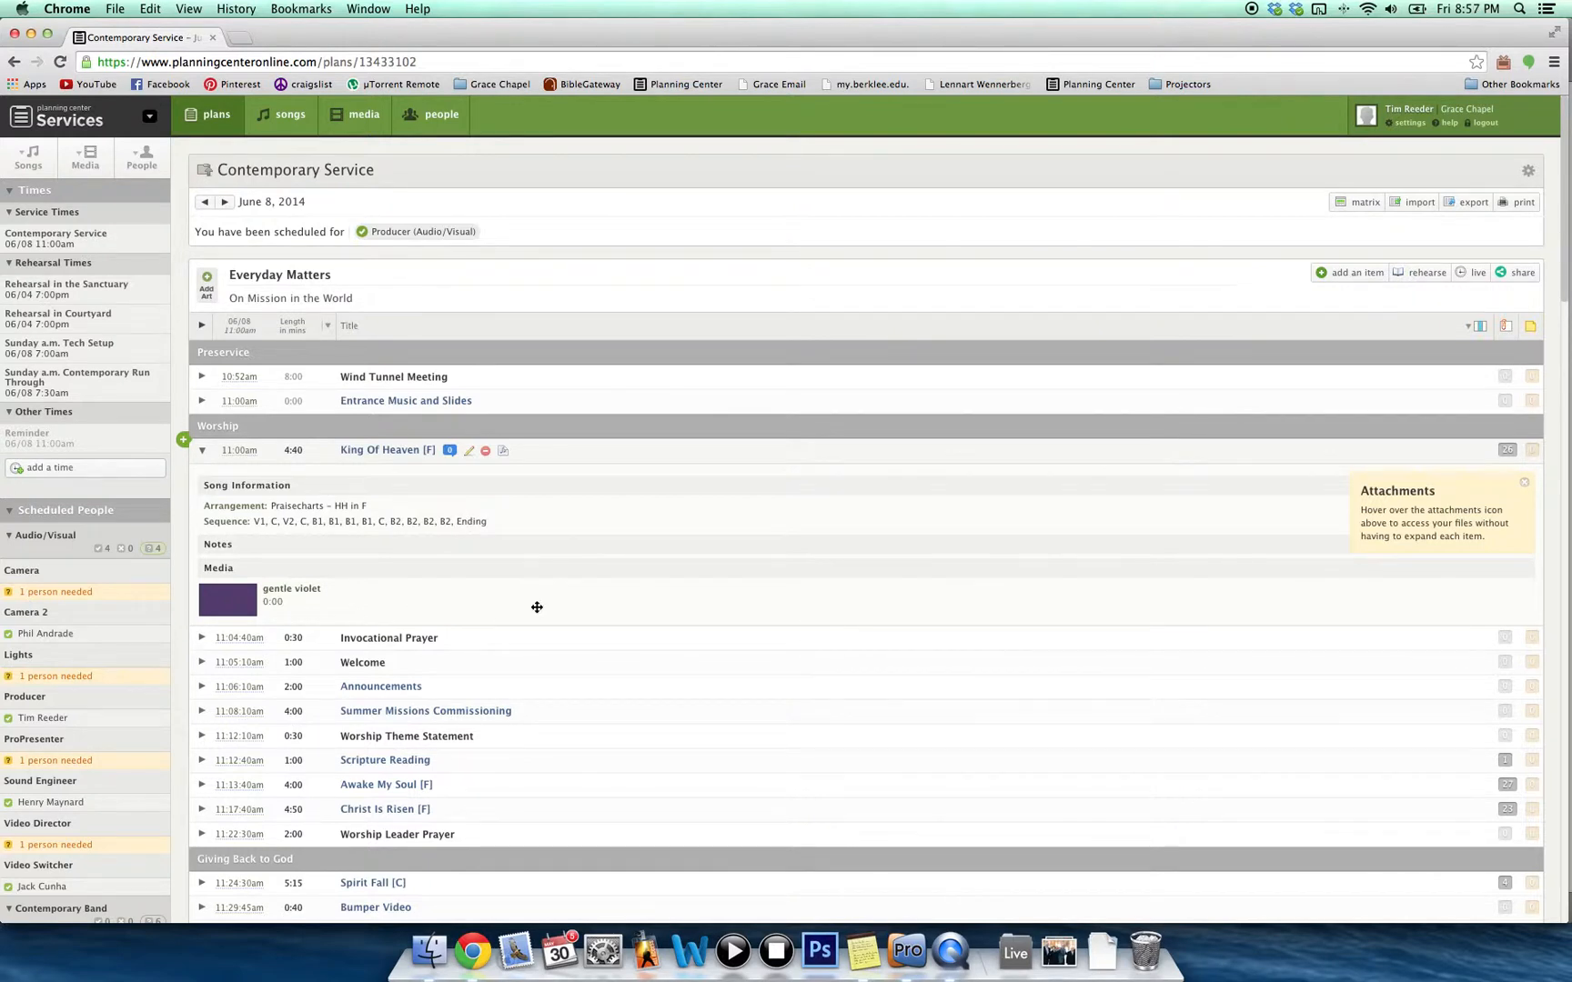
Bring up the King of Heaven song's 20-slide grid in ProPresenter.
click(908, 951)
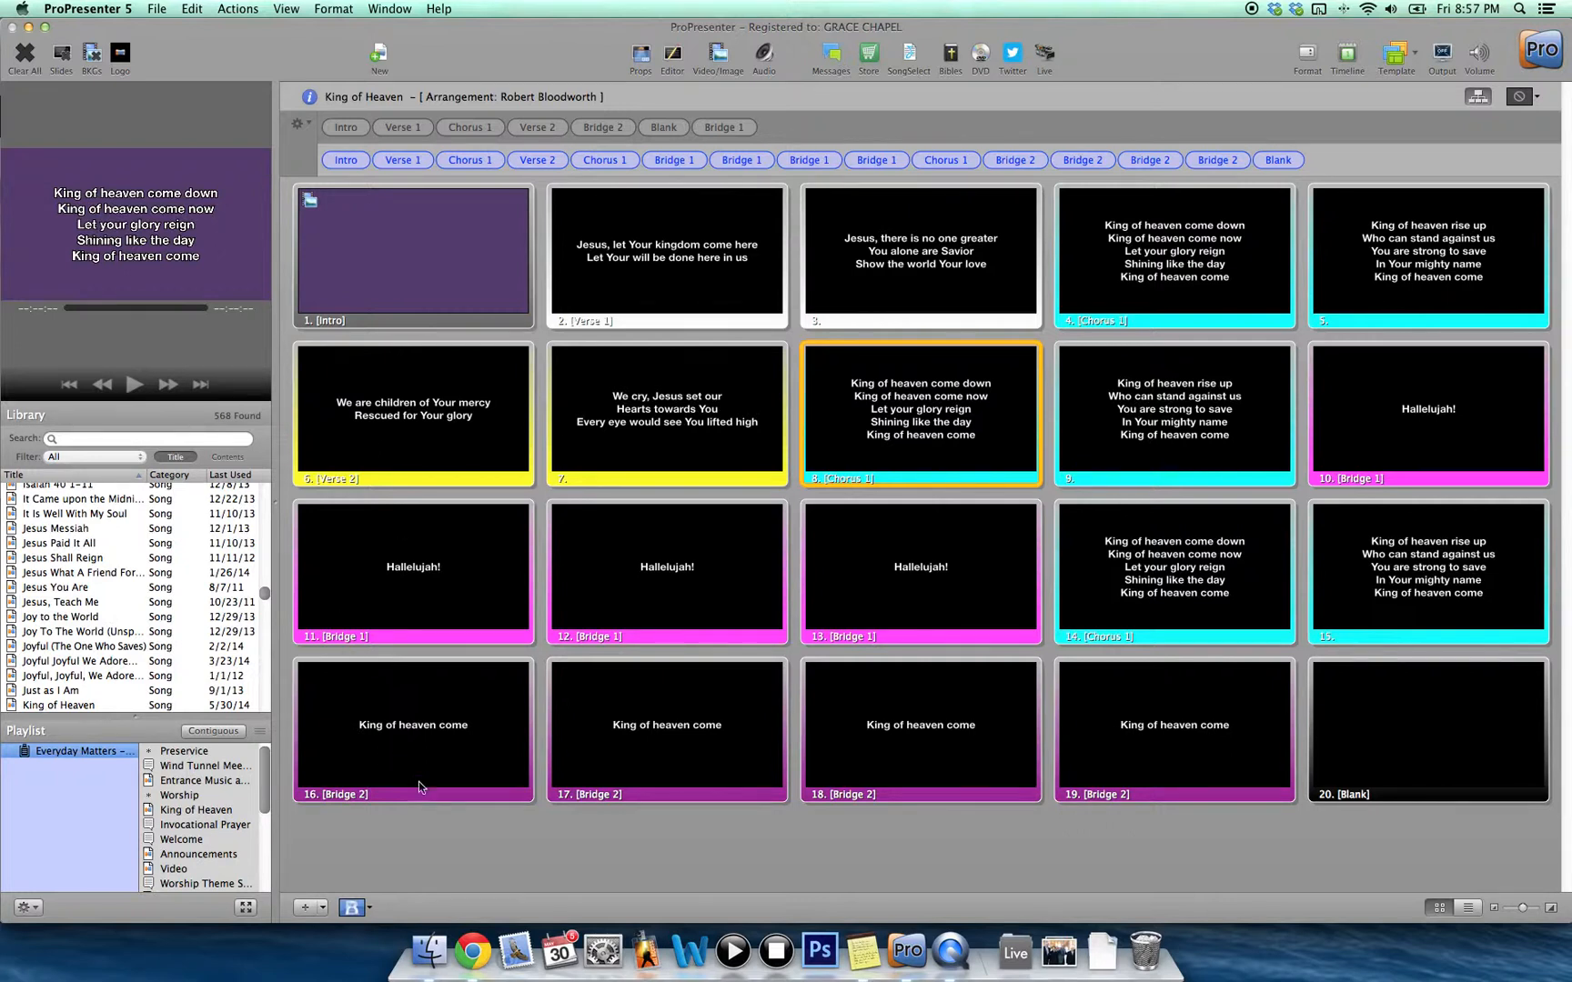
Return to the Planning Center Contemporary Service plan in Chrome.
click(473, 951)
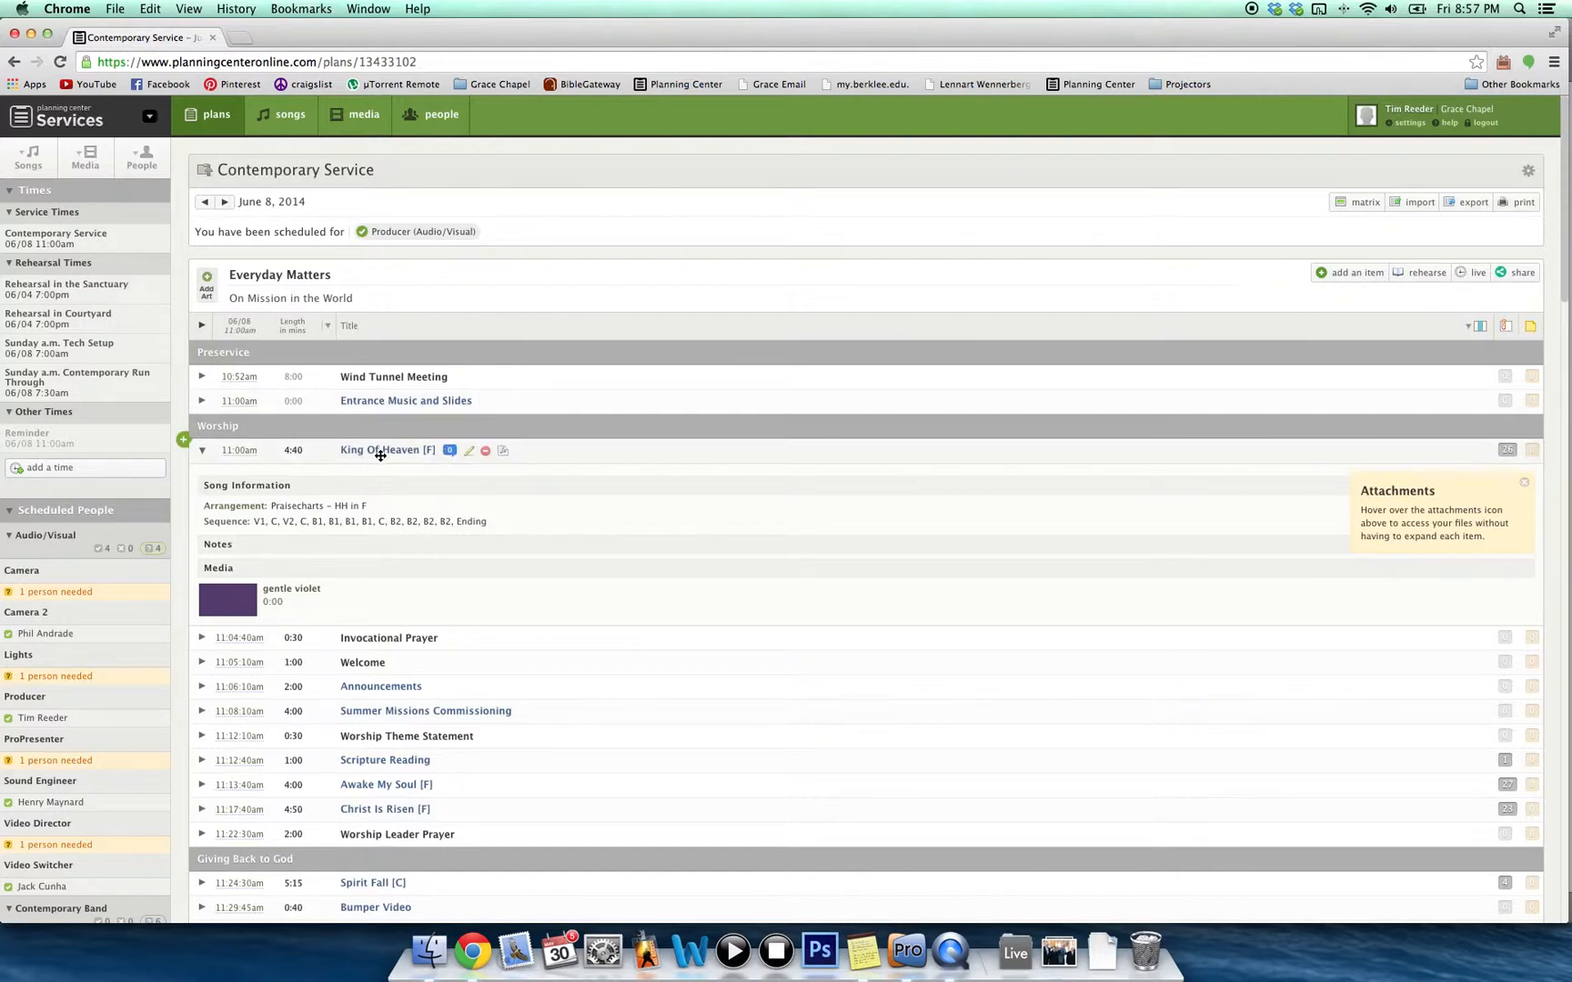
Open the King Of Heaven Praisecharts – HH arrangement in a new tab and edit its lyrics.
click(504, 454)
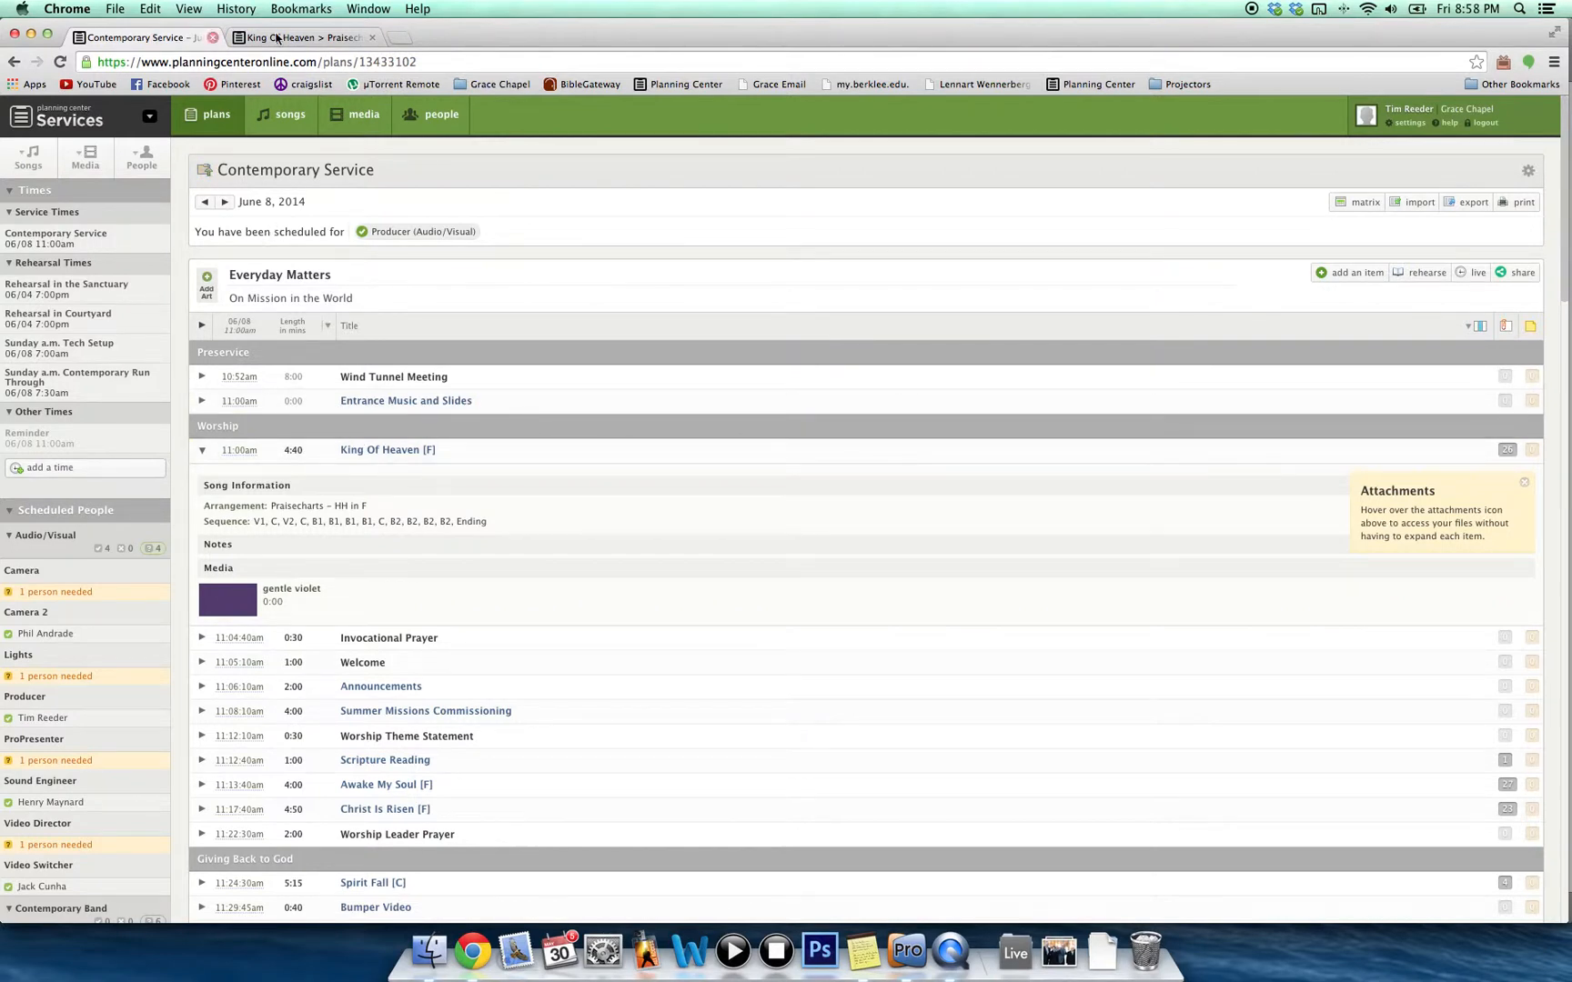
click(282, 38)
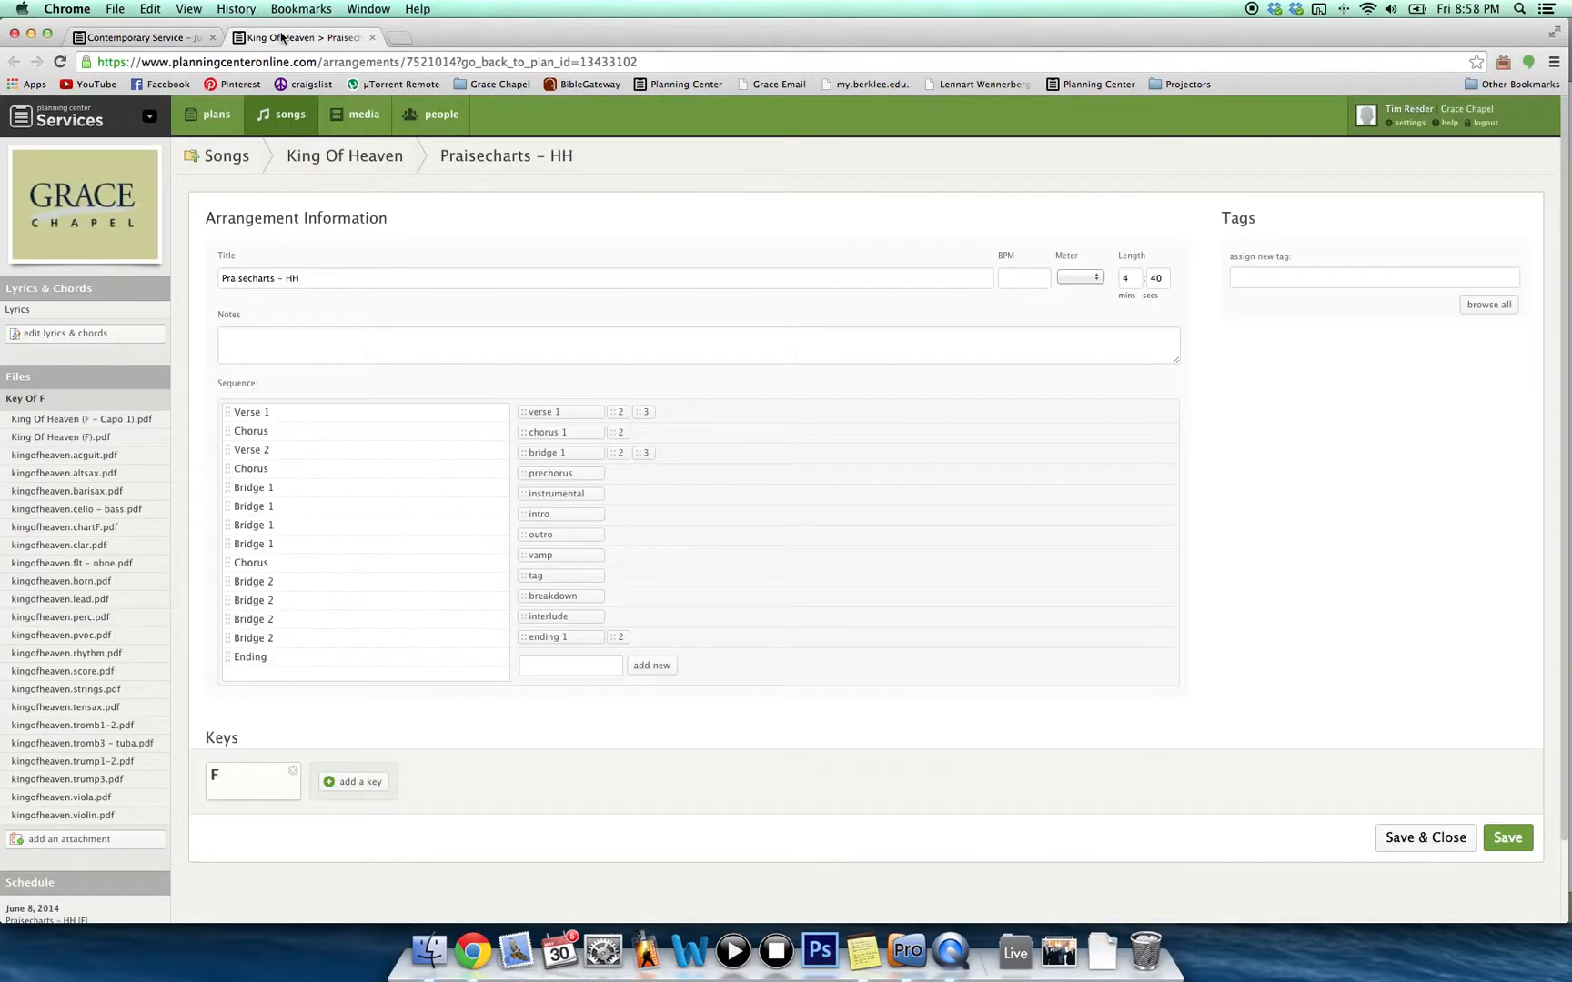
click(23, 338)
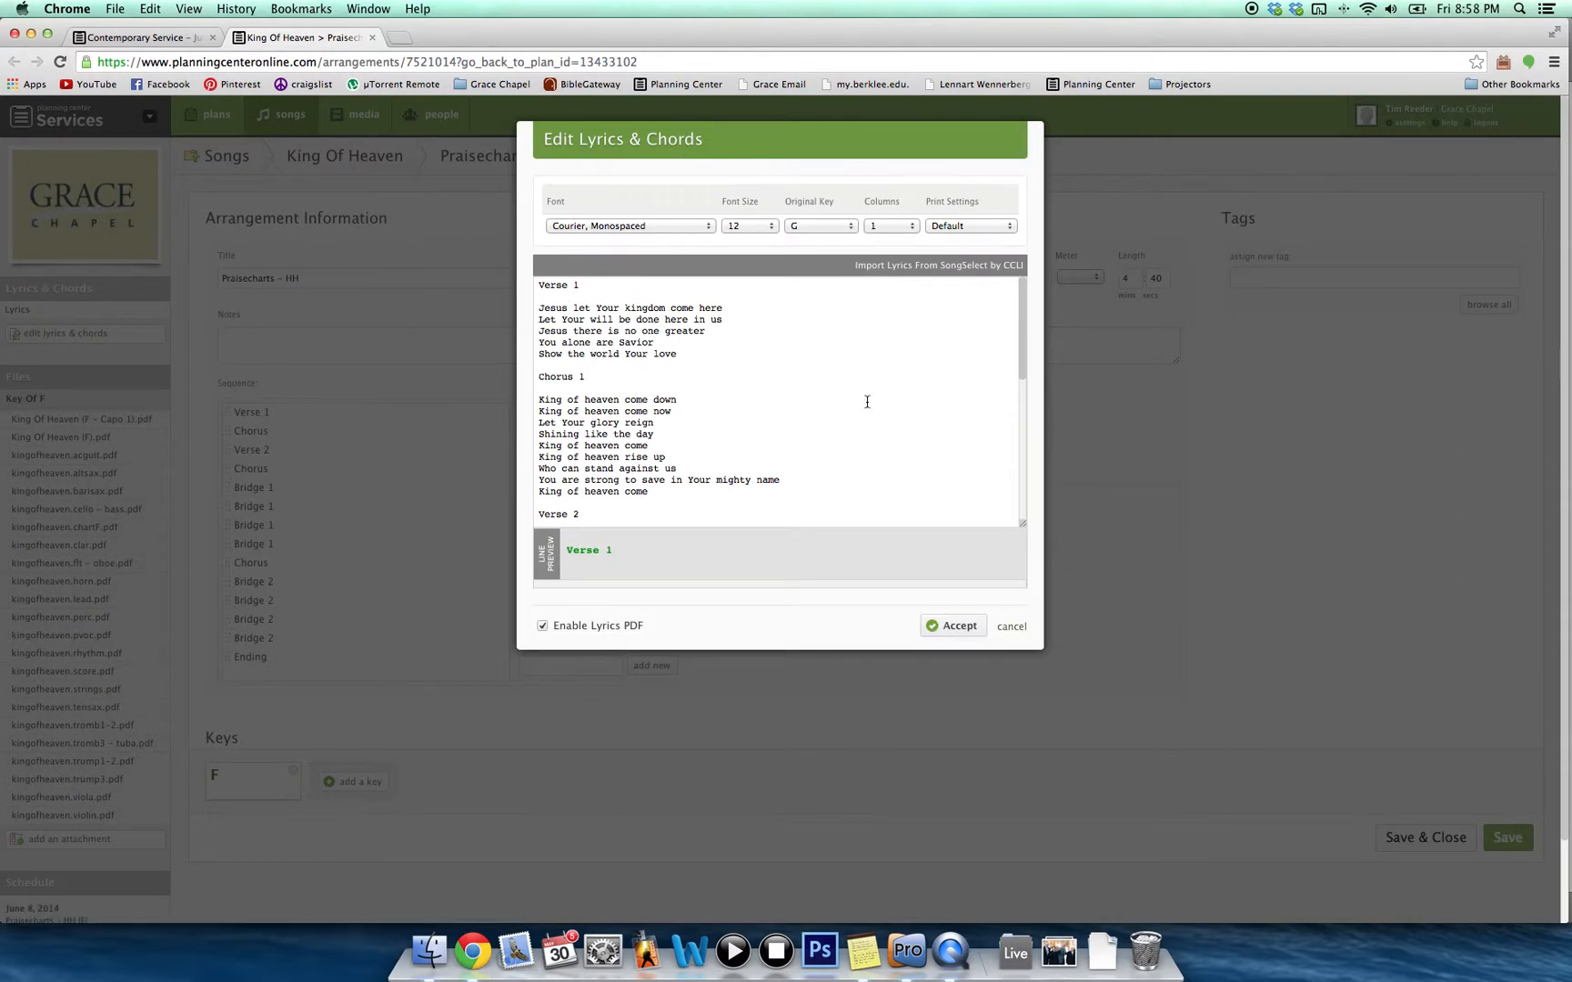
Copy the Ending lyric lines, cancel the lyrics dialog, and close the arrangement tab.
scroll(884, 399, down, 1)
scroll(884, 399, down, 10)
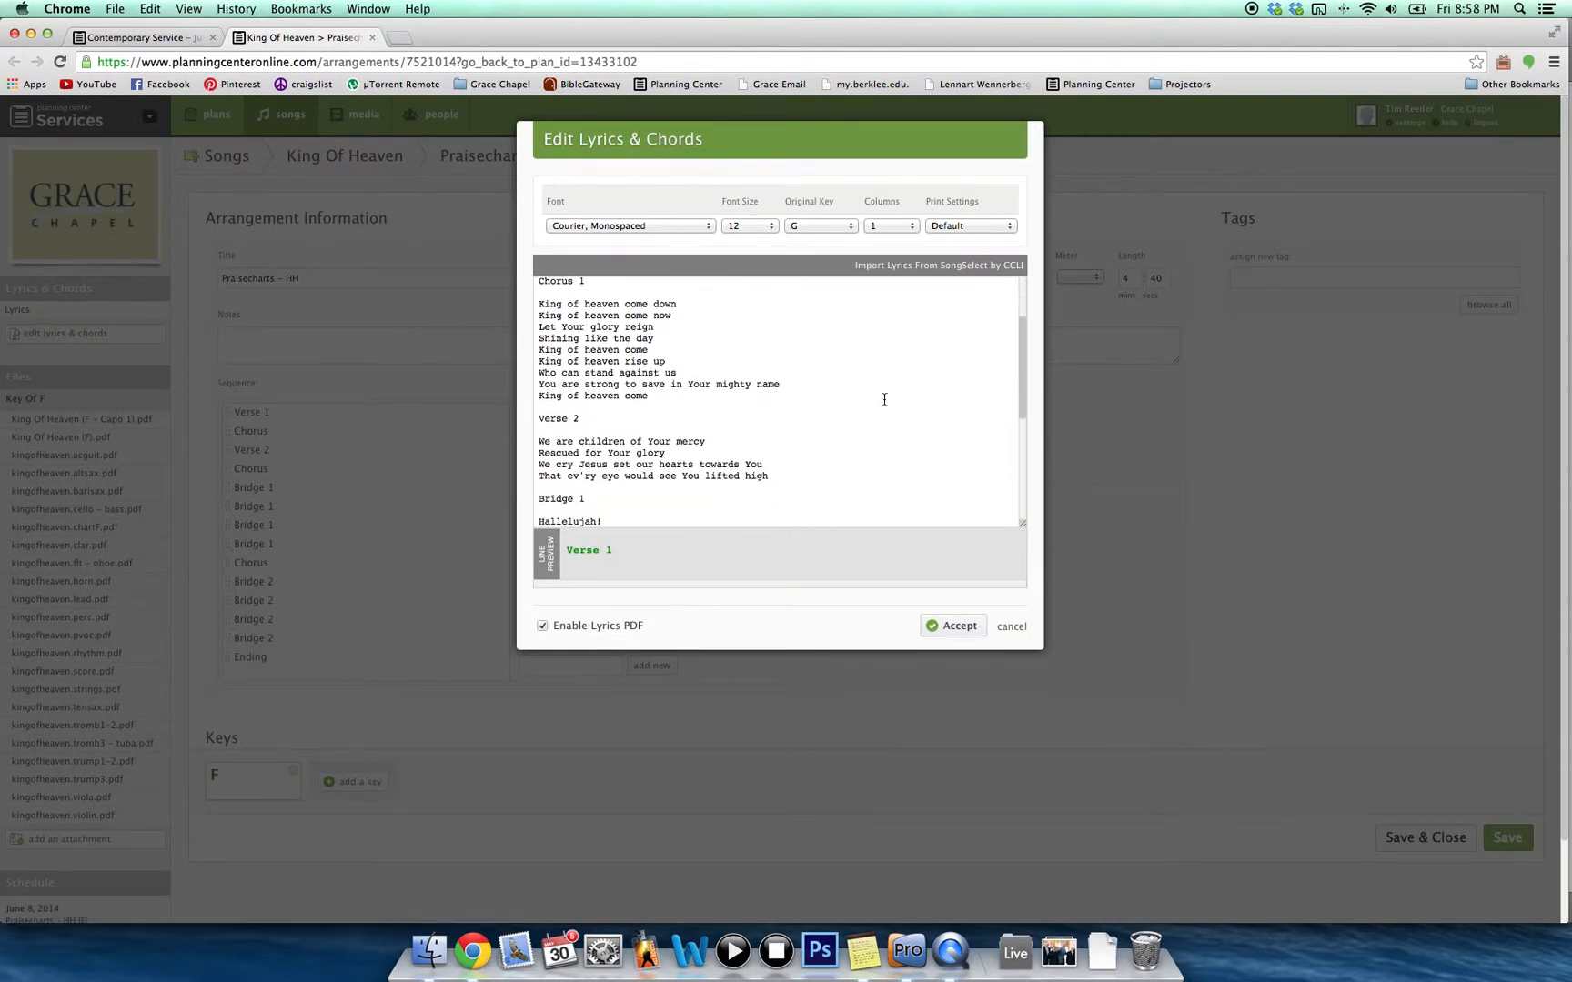
scroll(884, 399, down, 10)
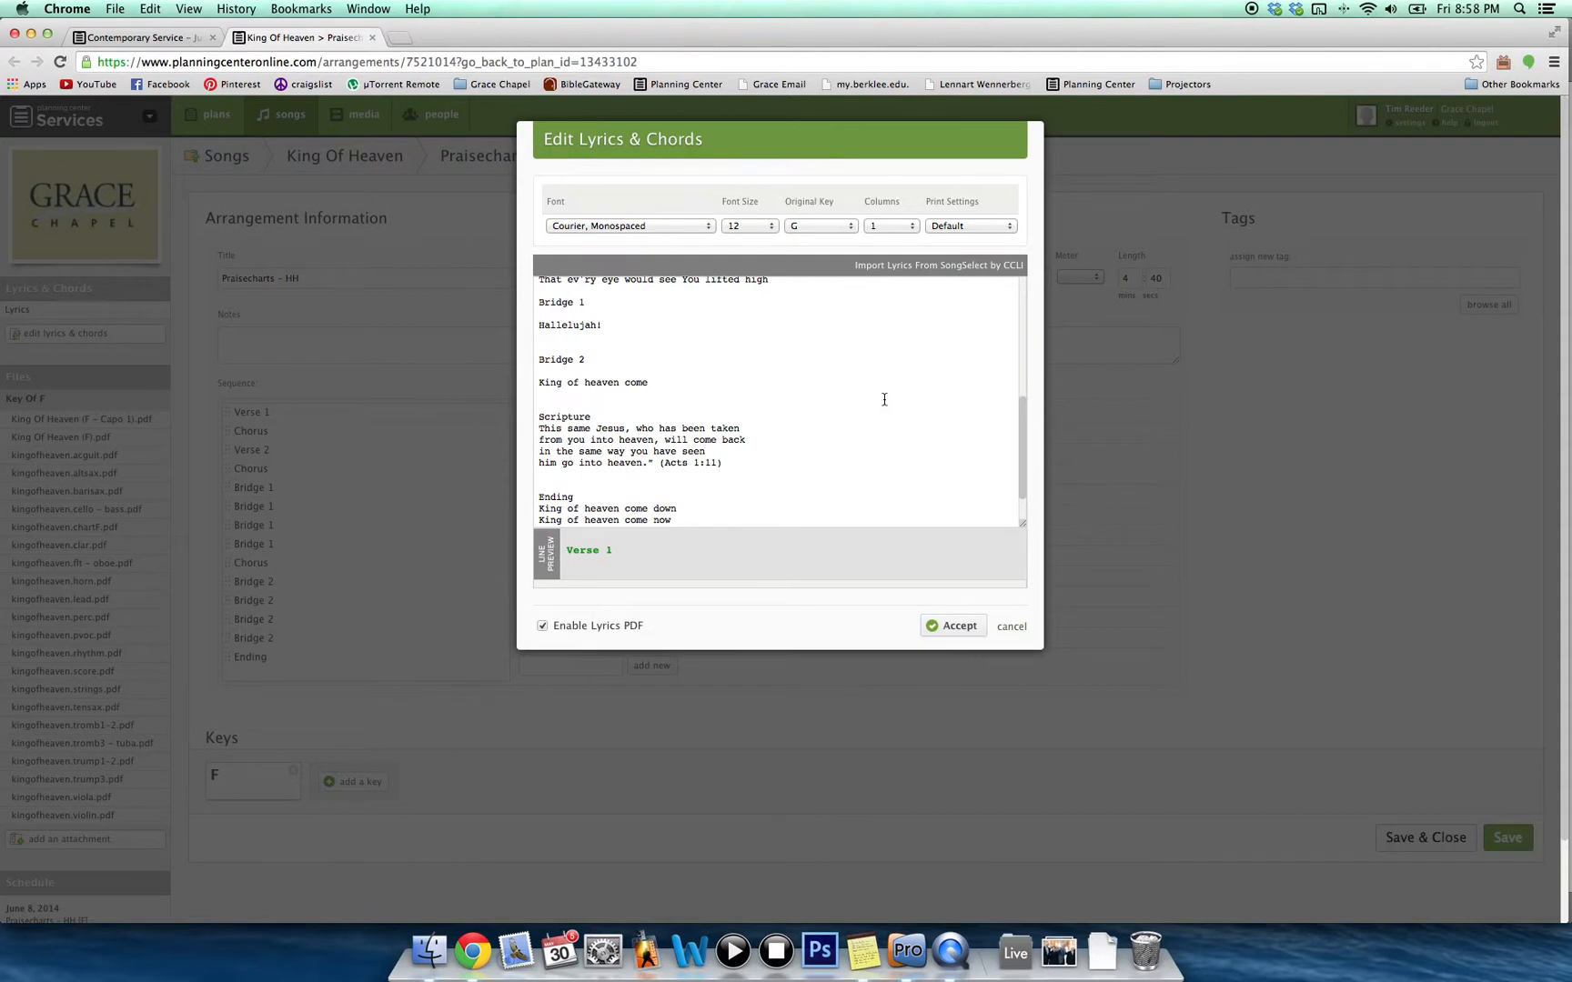
scroll(884, 399, down, 3)
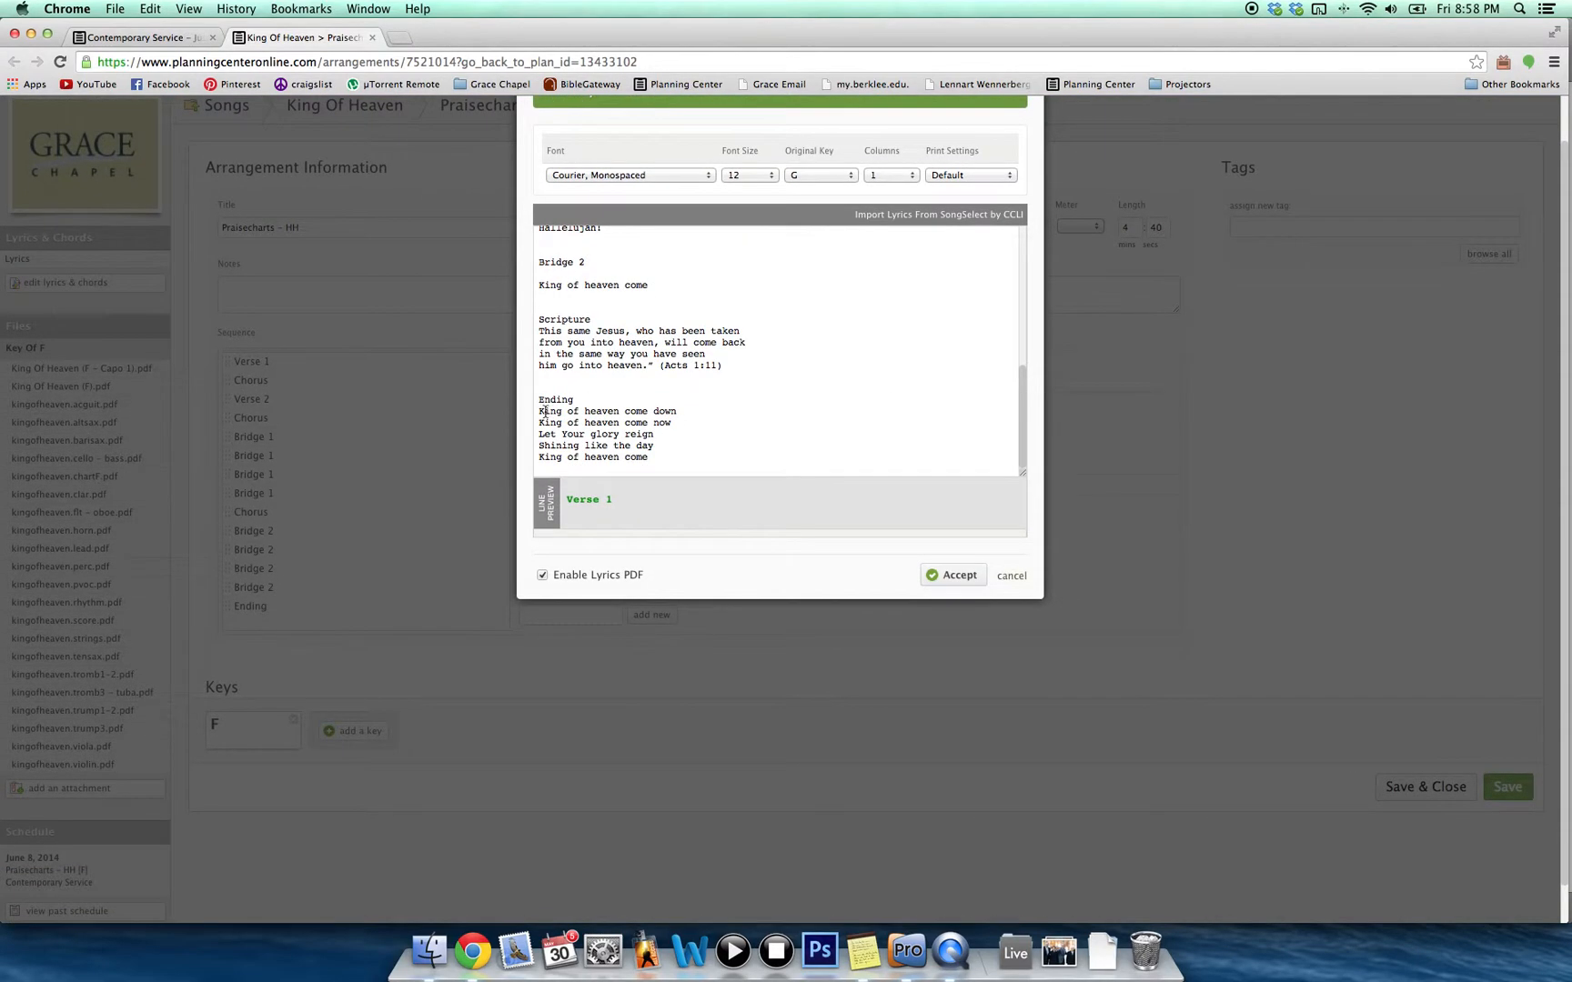
drag(538, 412, 665, 457)
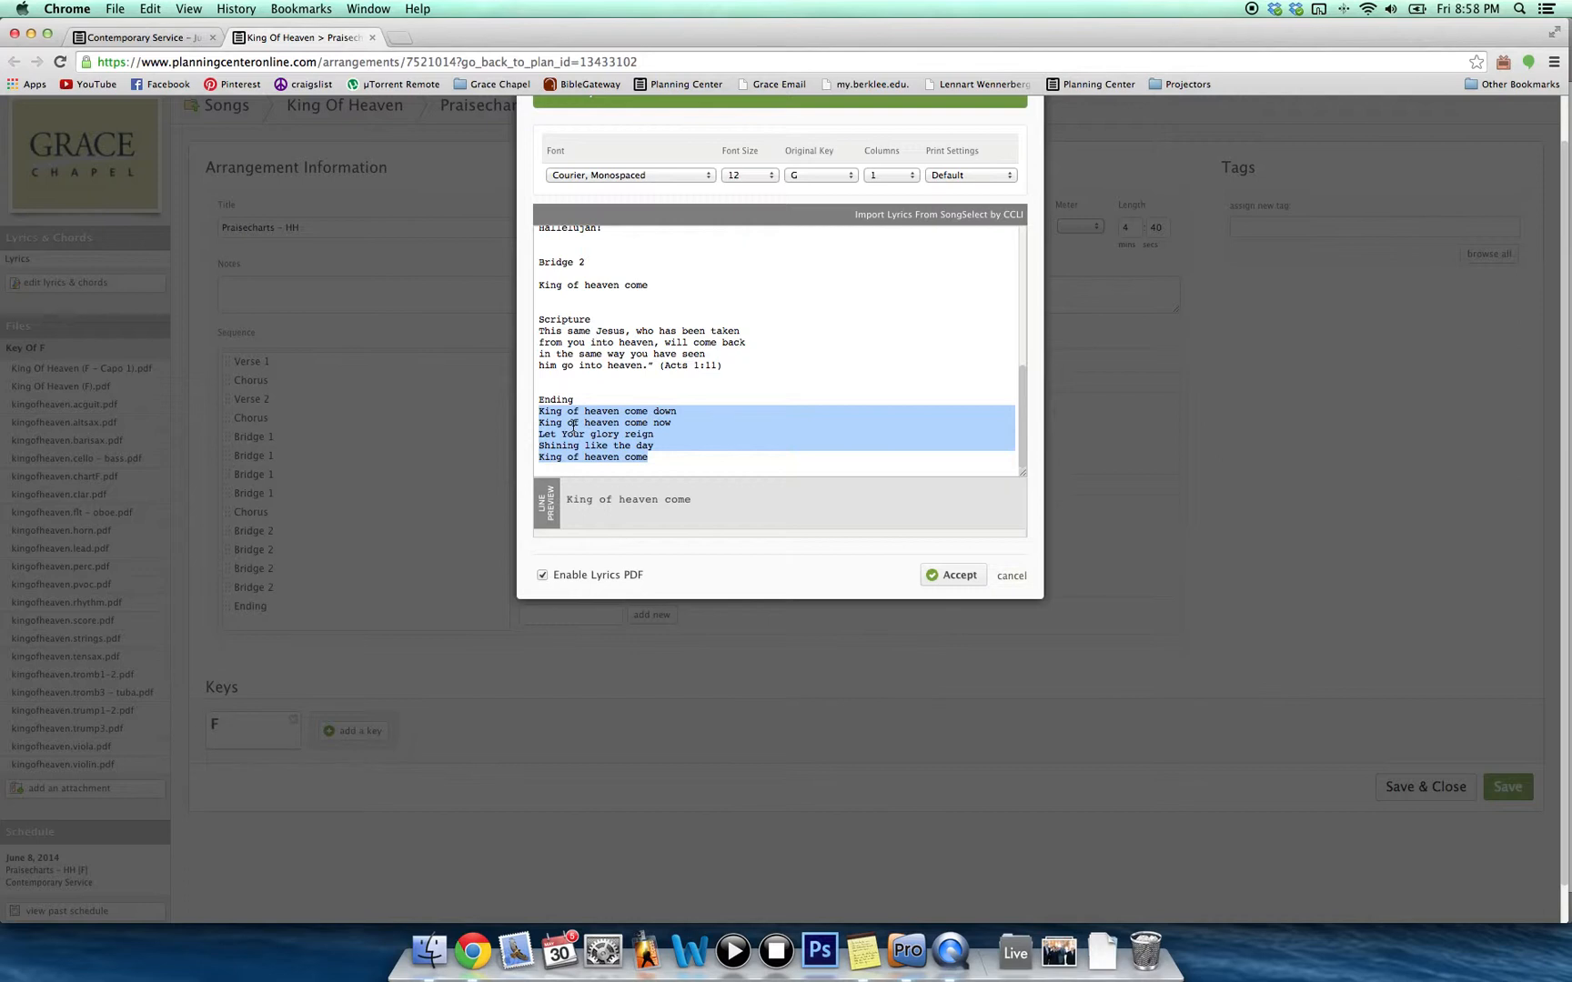
right_click(573, 425)
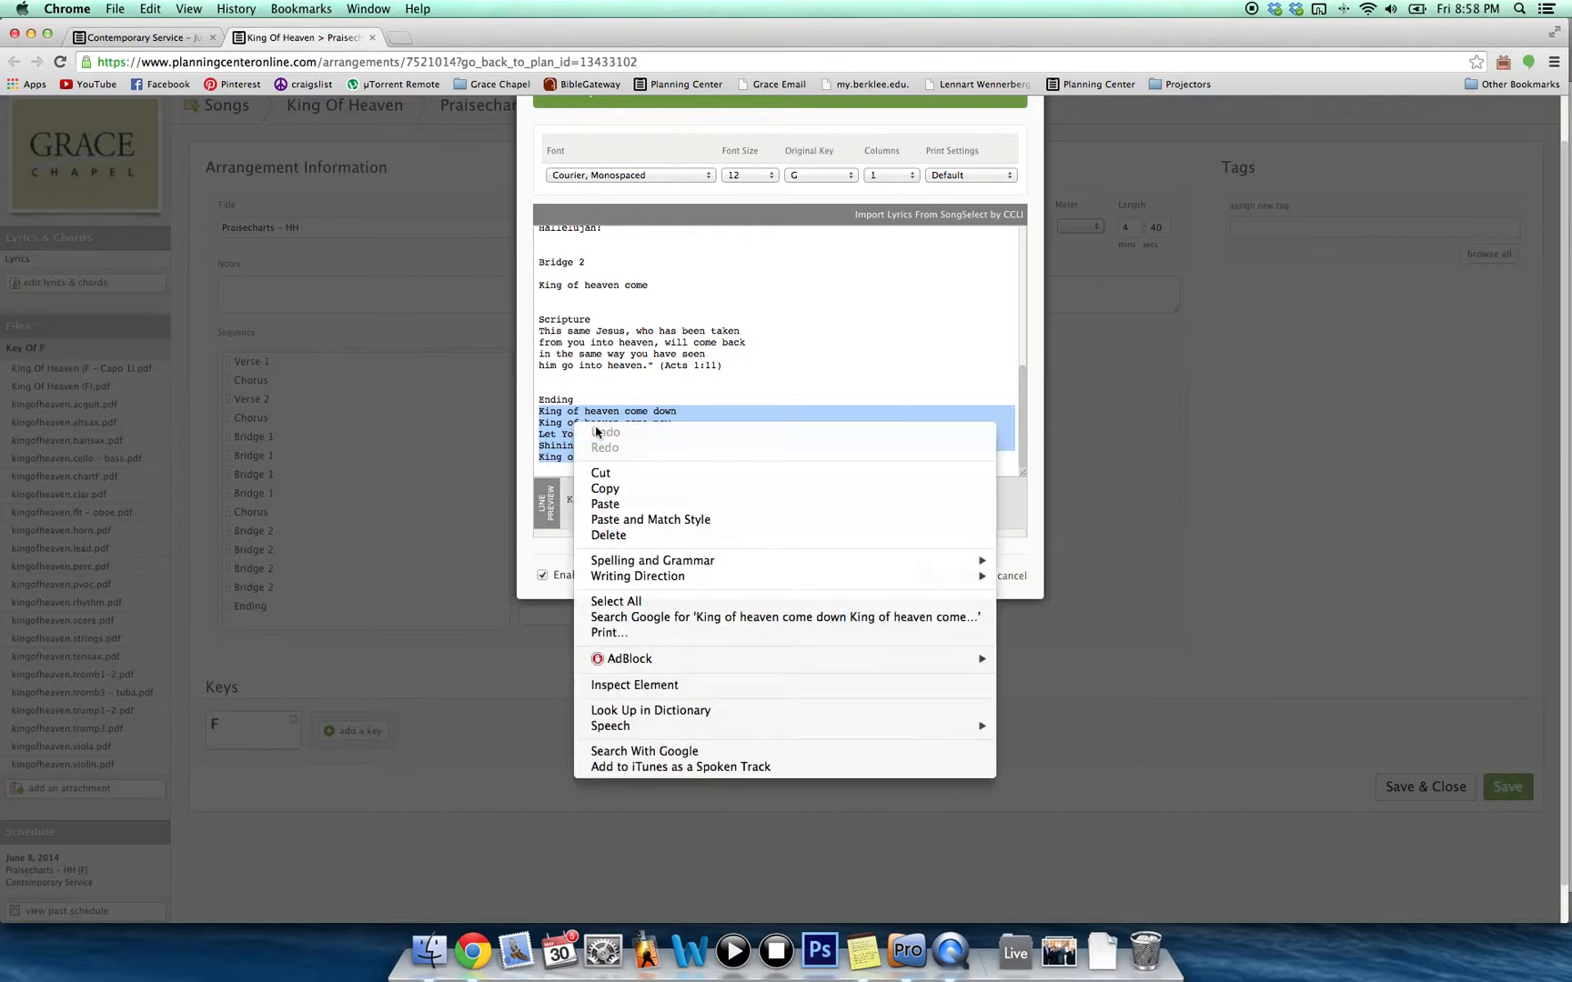
click(604, 492)
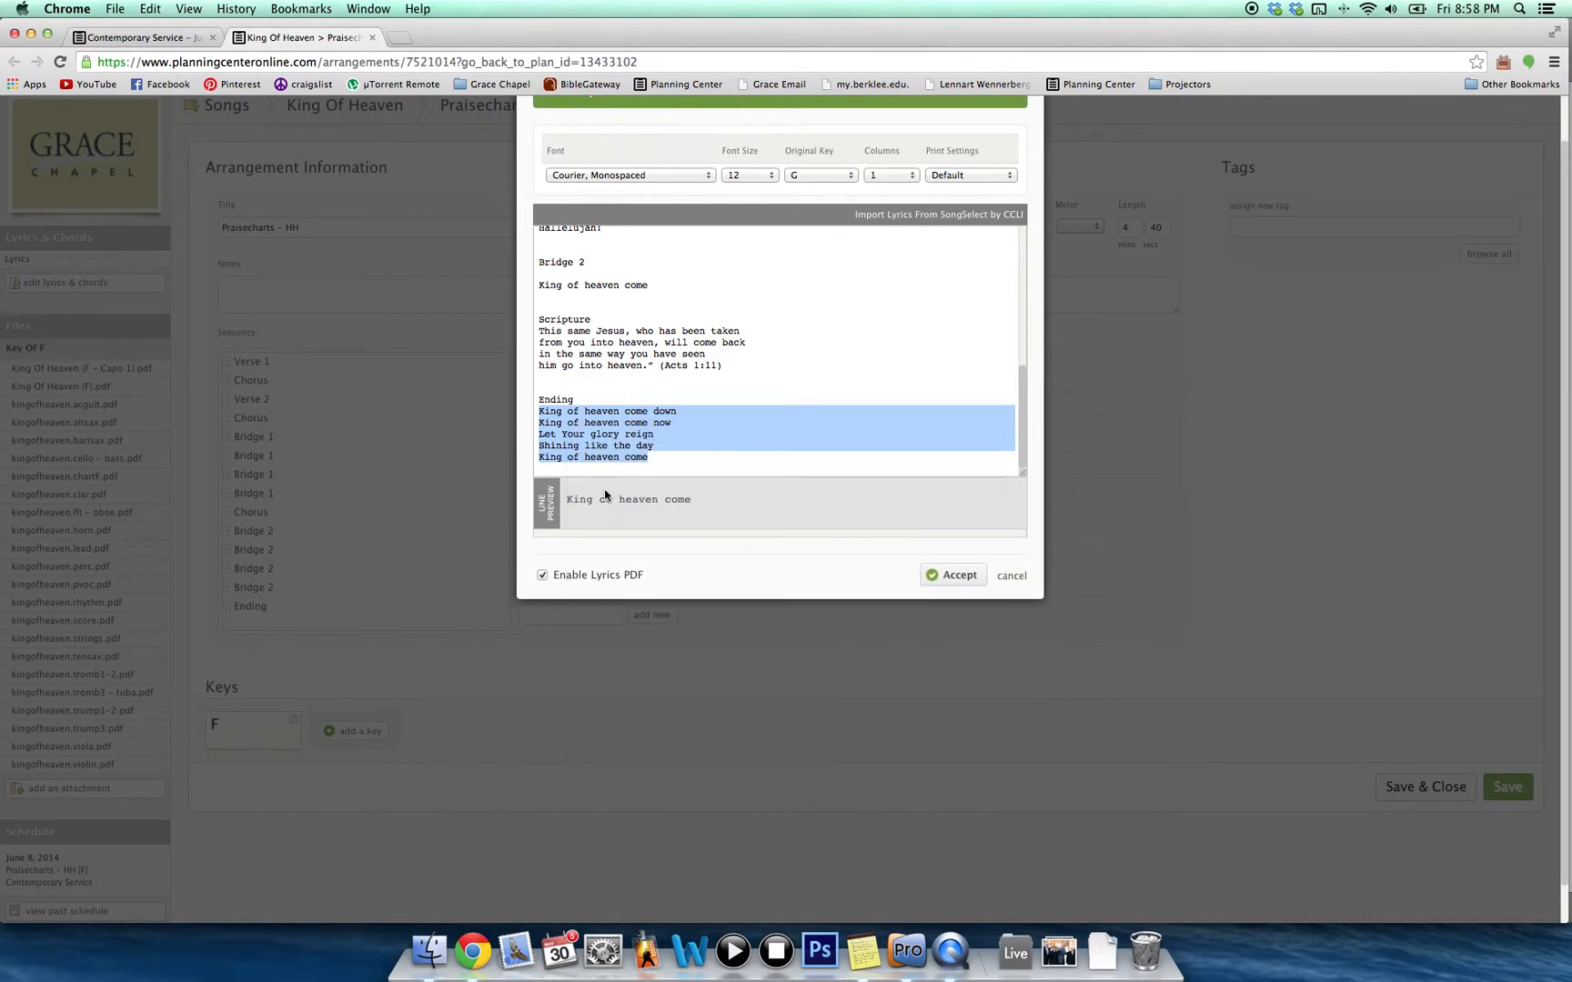
click(1012, 580)
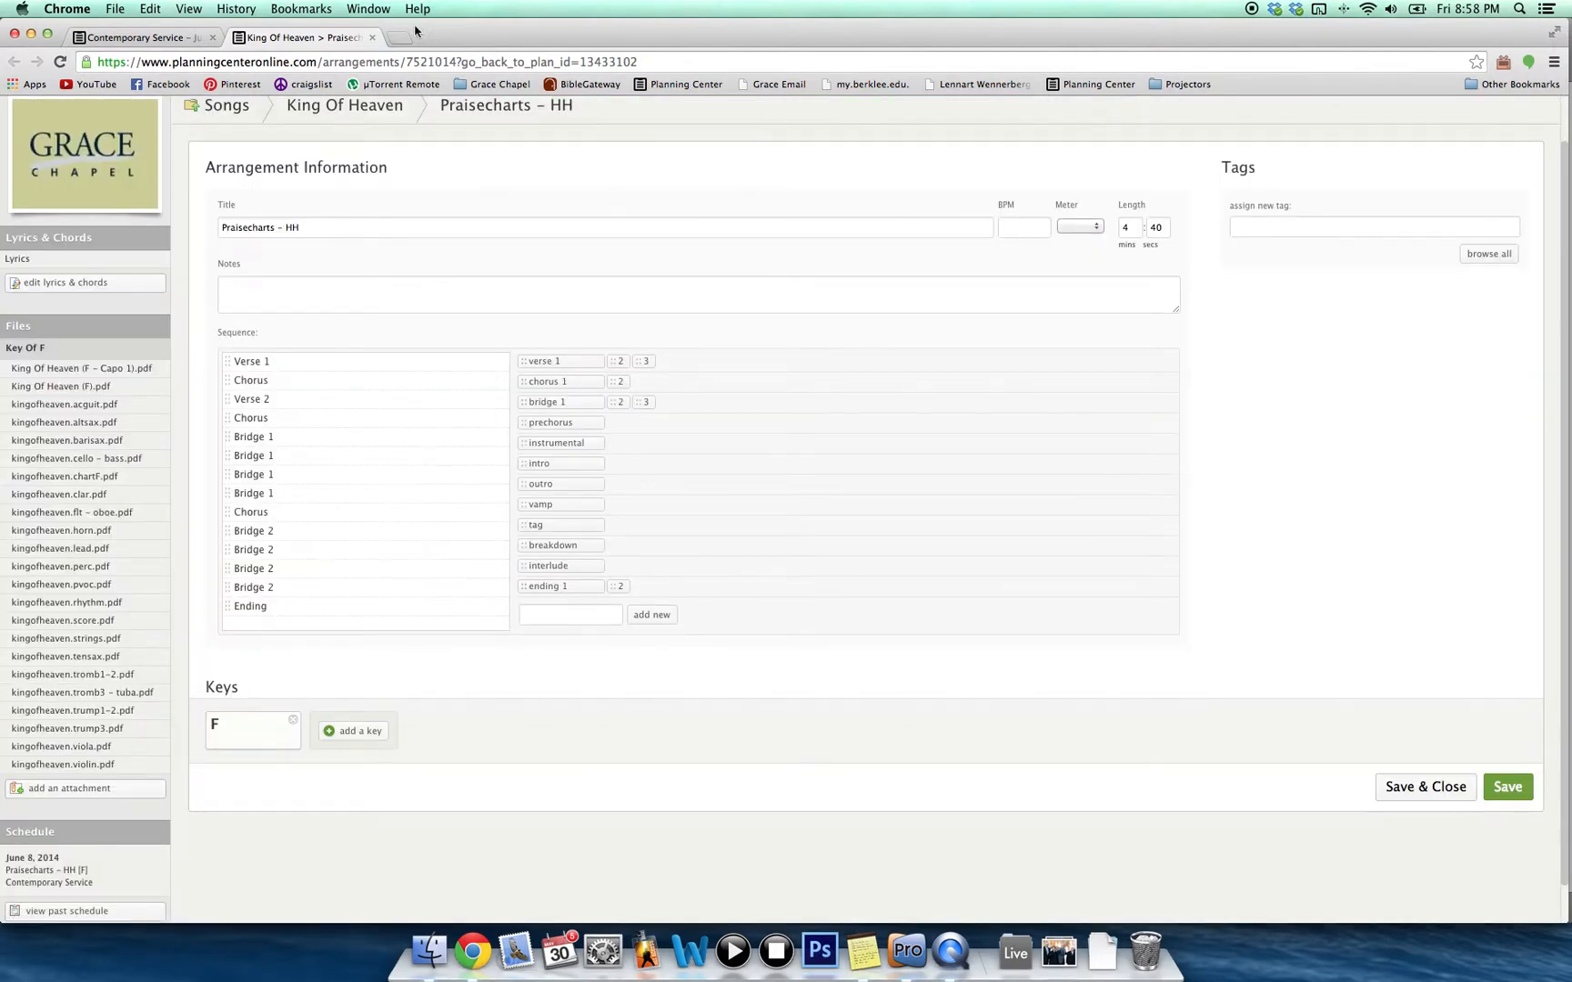
click(372, 37)
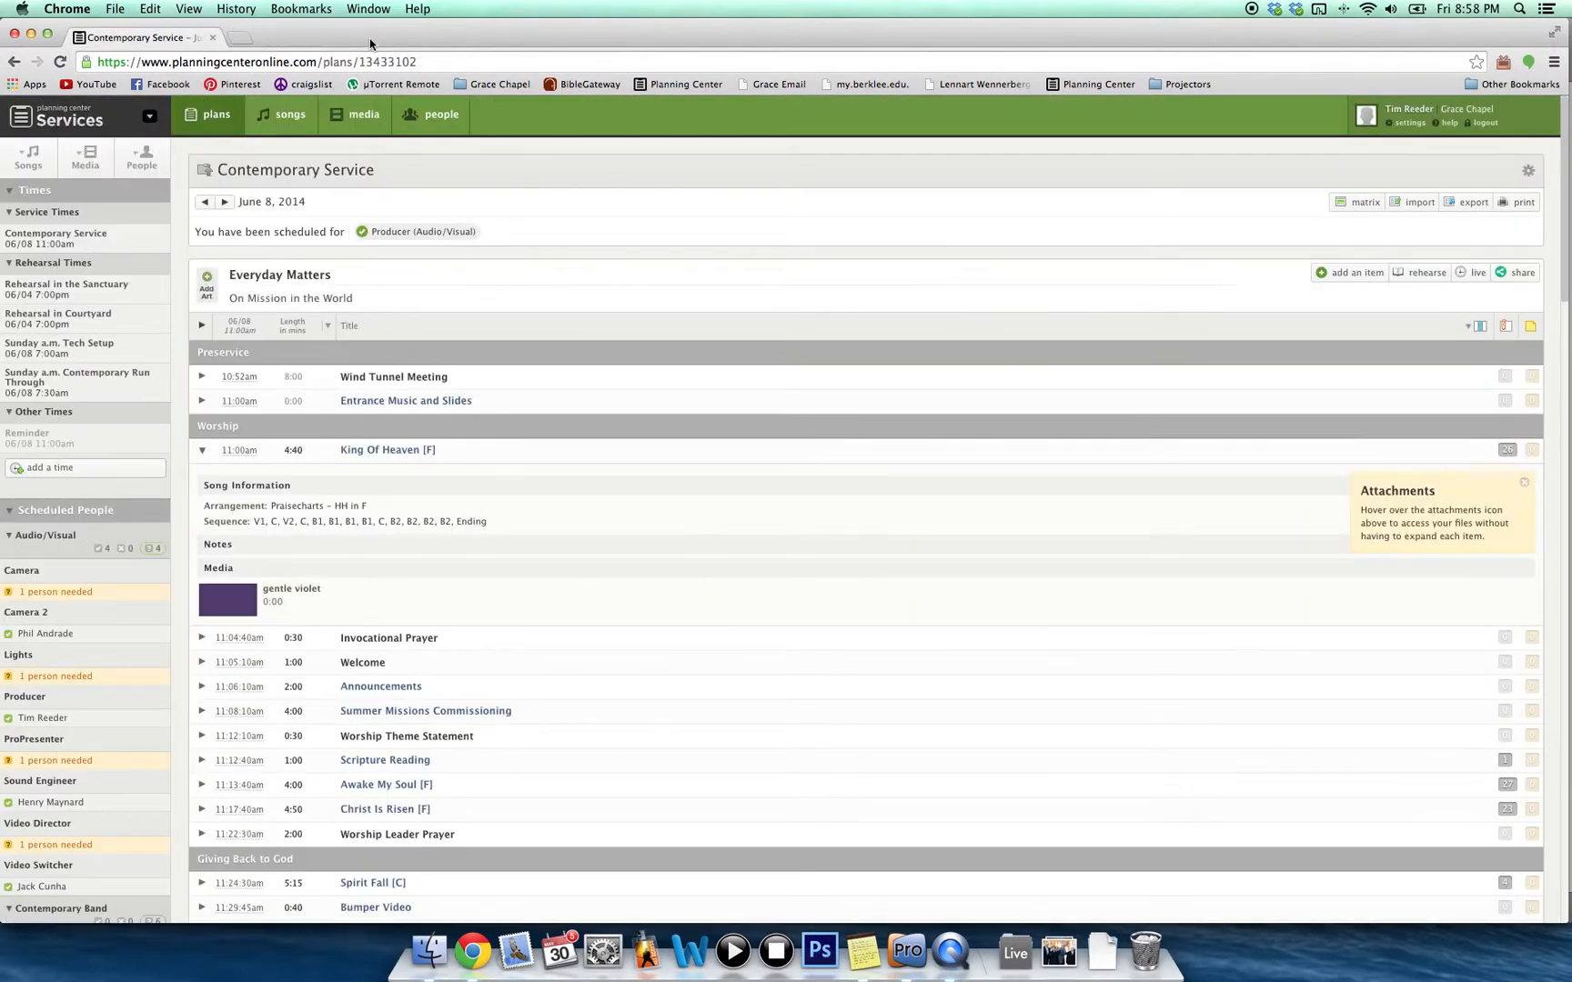
Switch back to the King of Heaven slide grid in ProPresenter.
click(909, 953)
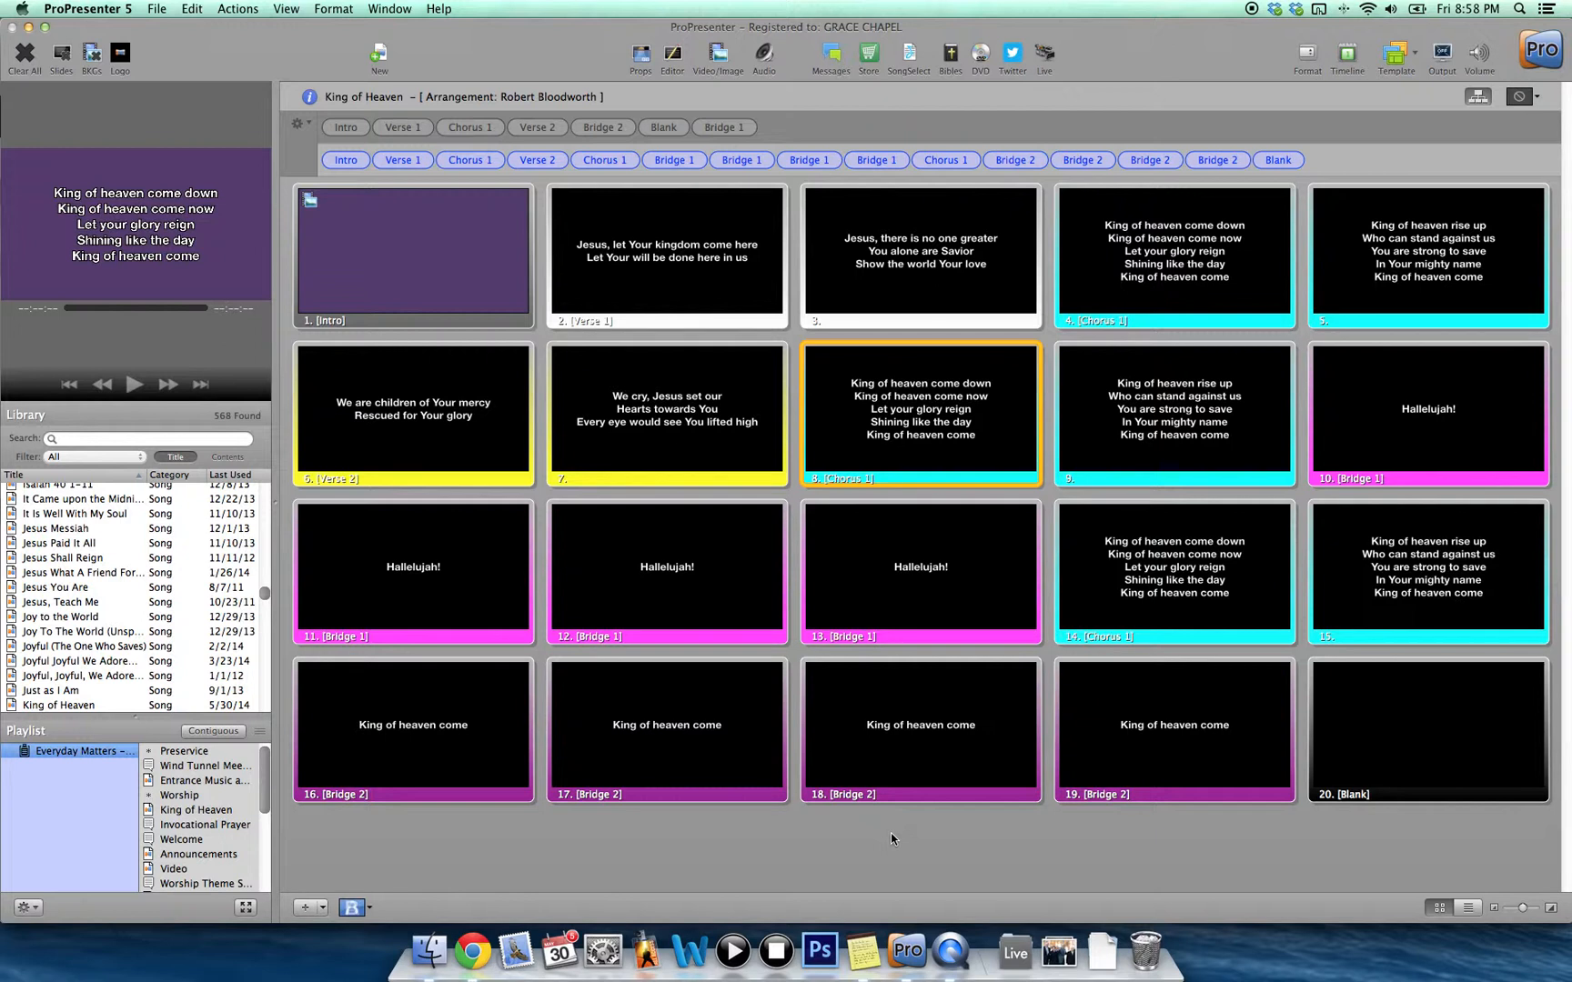
Add a new slide 21 after Blank and edit its text box in the Editor.
click(301, 914)
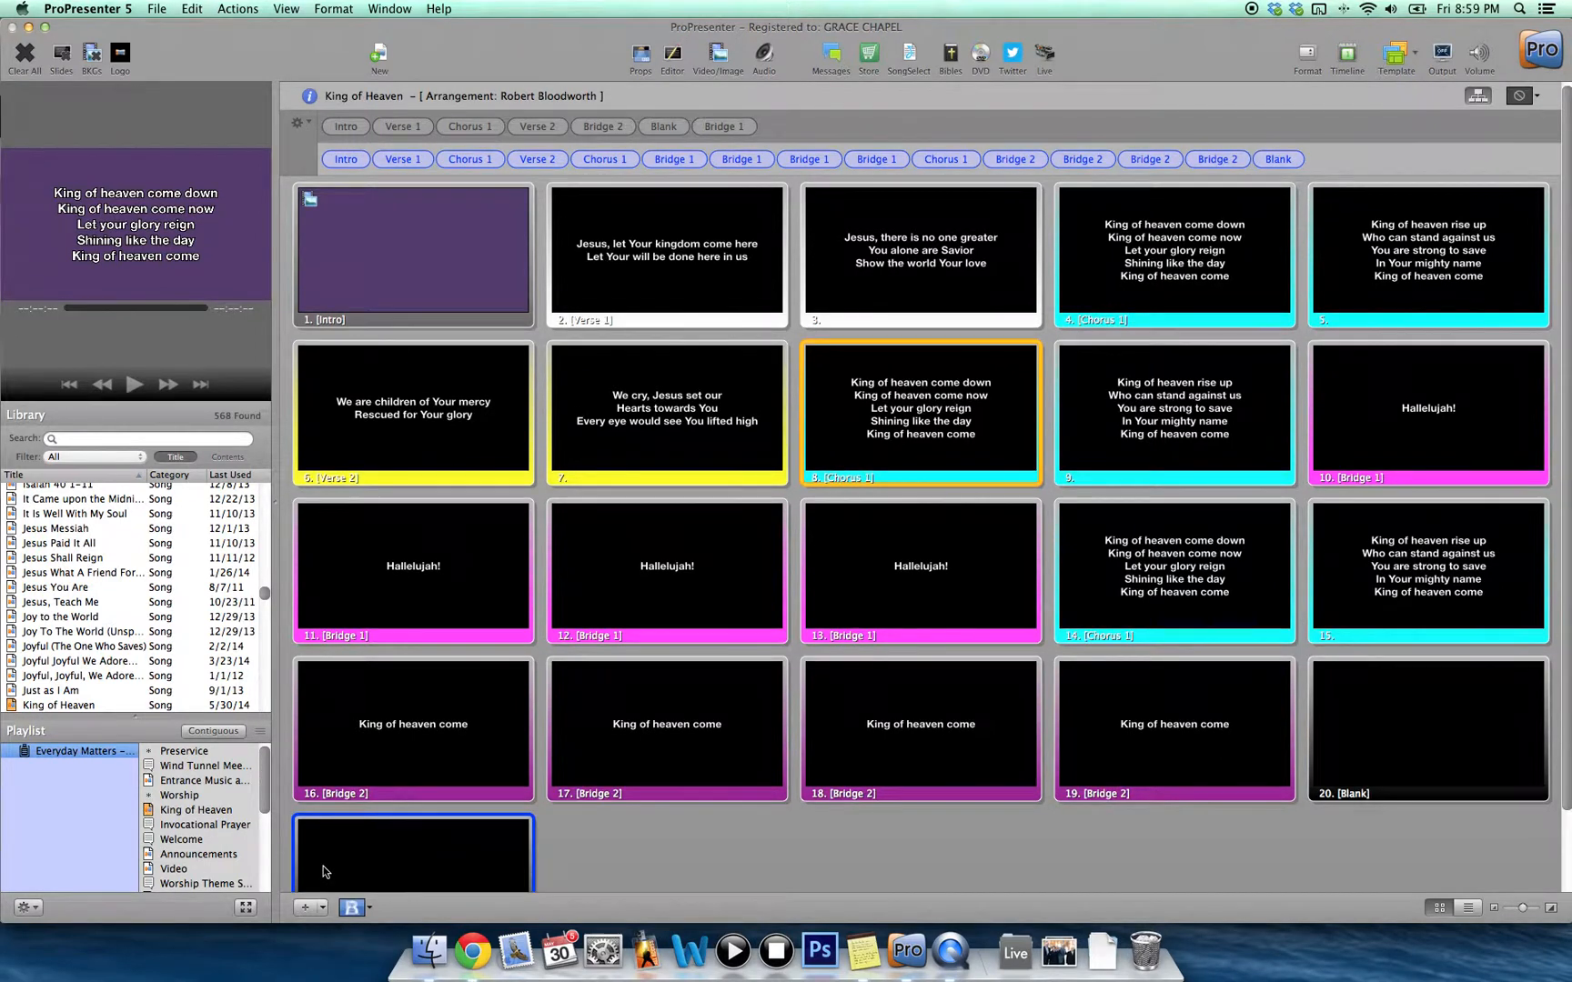
scroll(324, 871, down, 1)
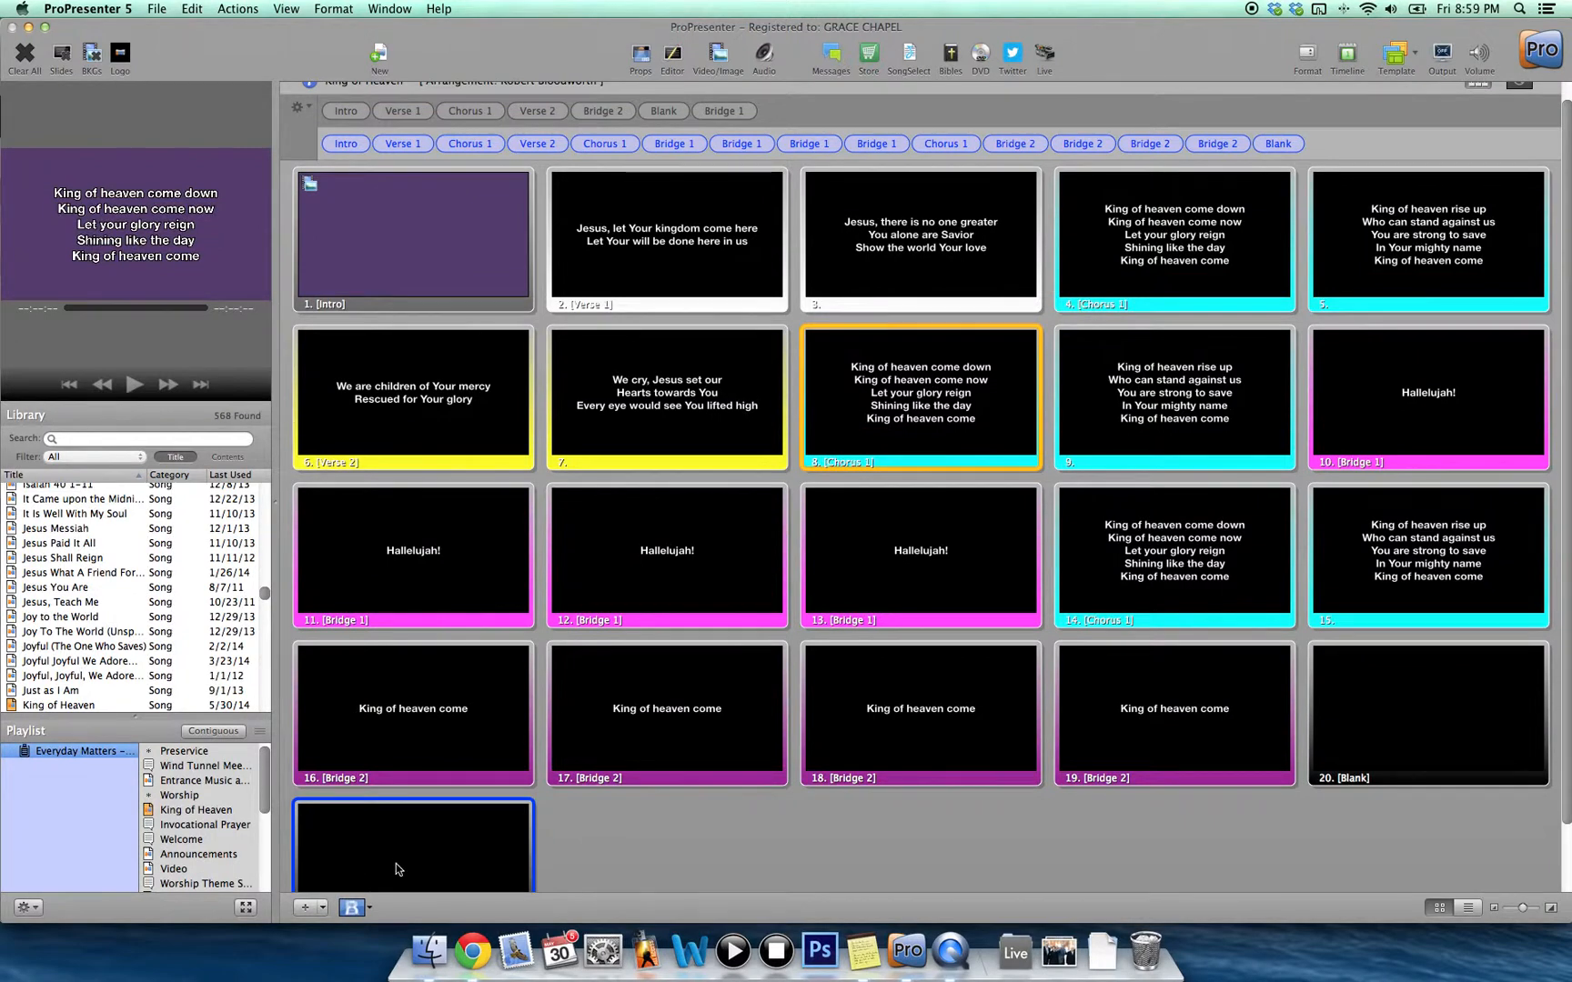
click(396, 835)
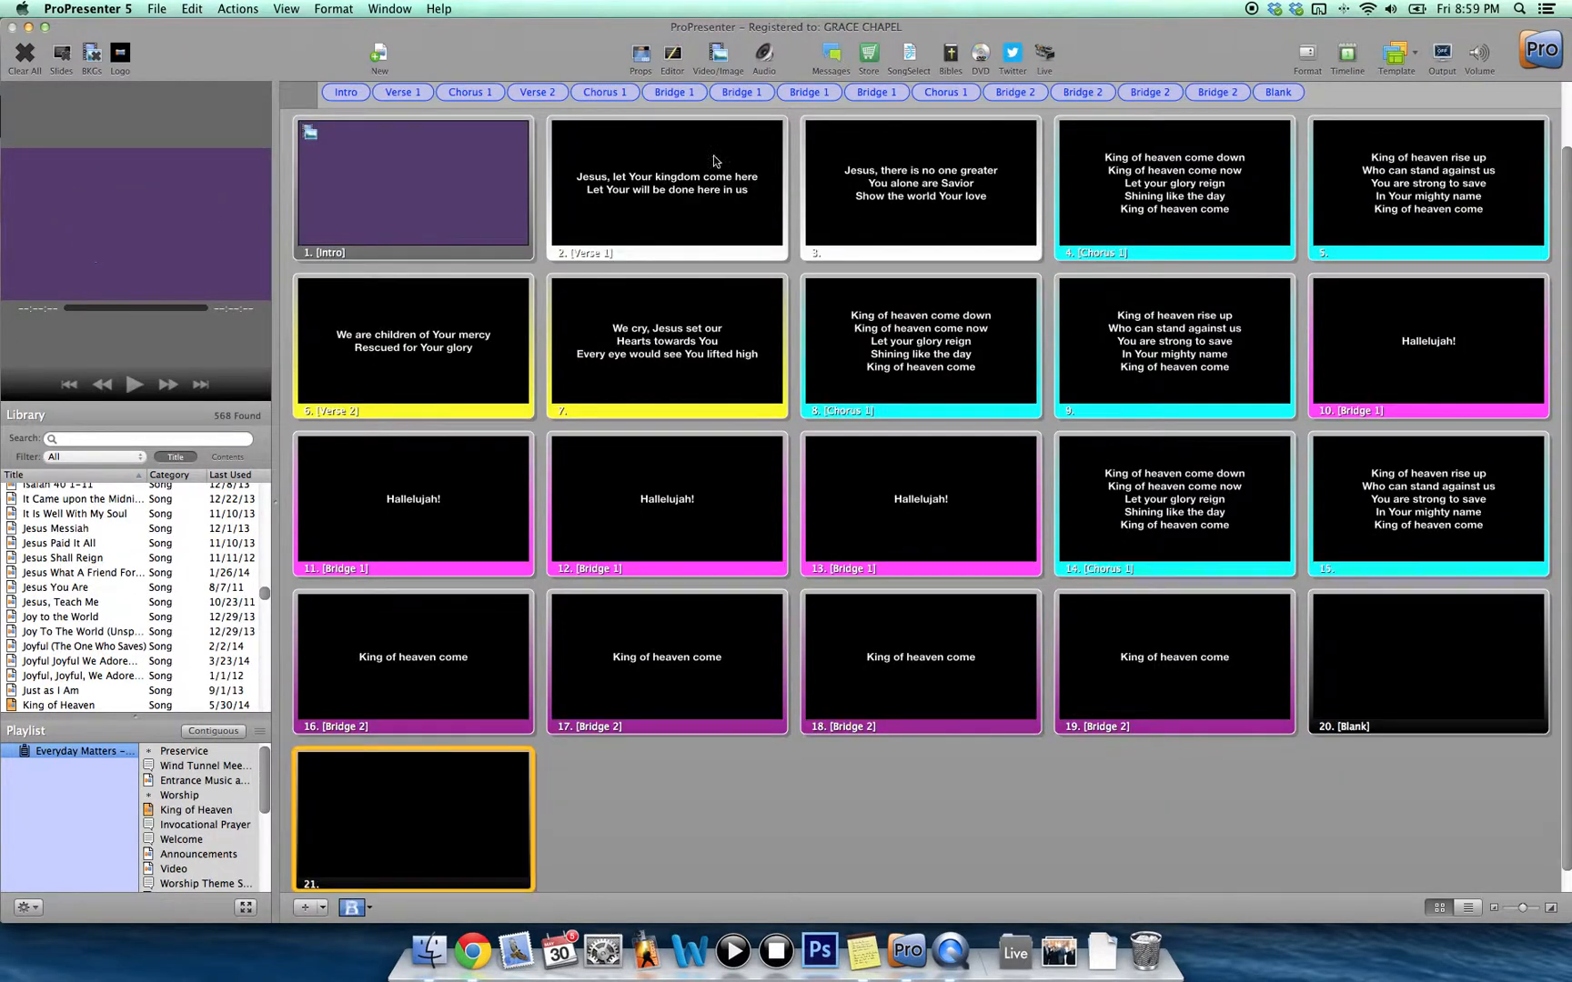
click(675, 57)
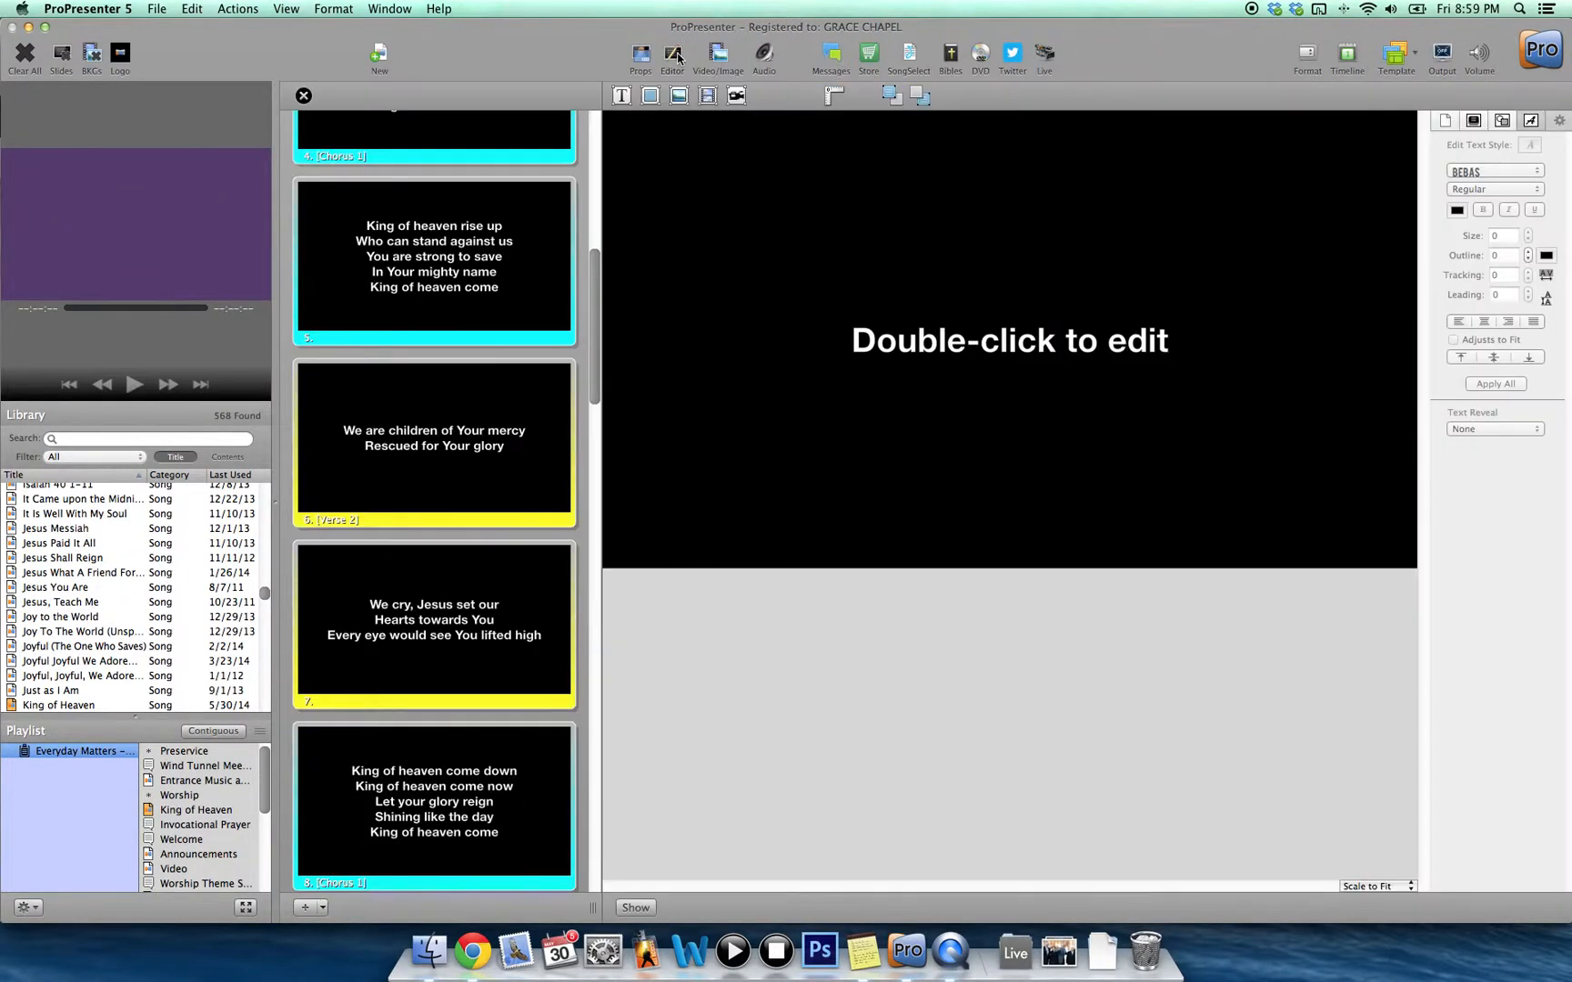
click(900, 352)
double_click(900, 352)
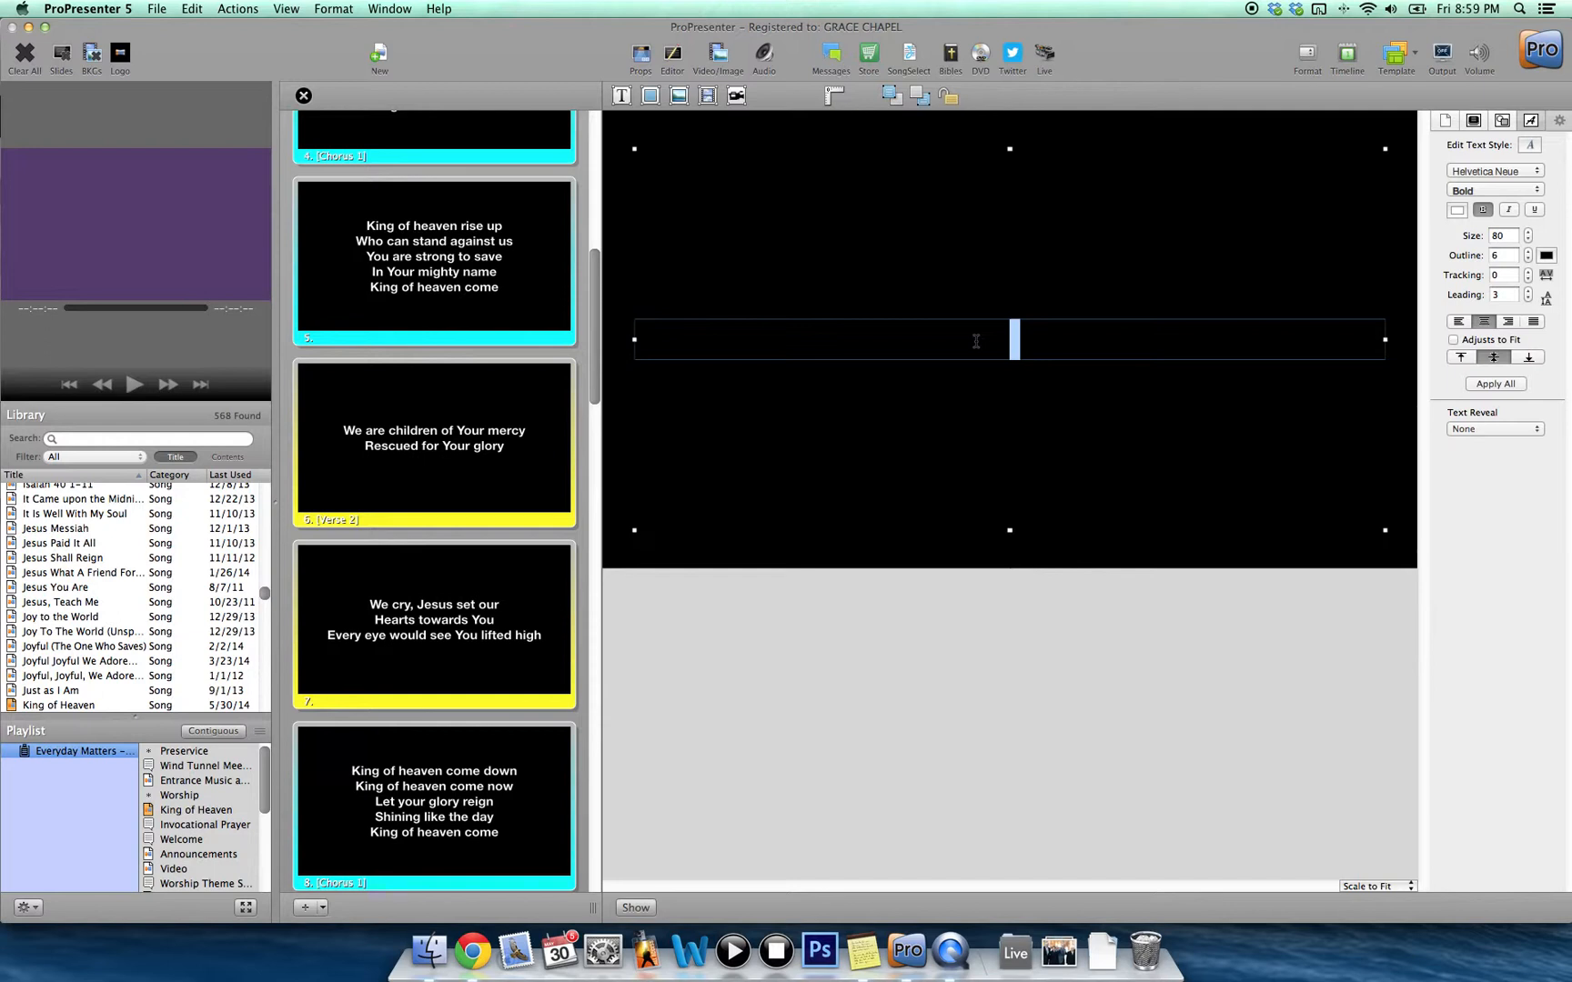
Paste the Ending lyrics into slide 21 using Paste and Match Style.
key(super+v)
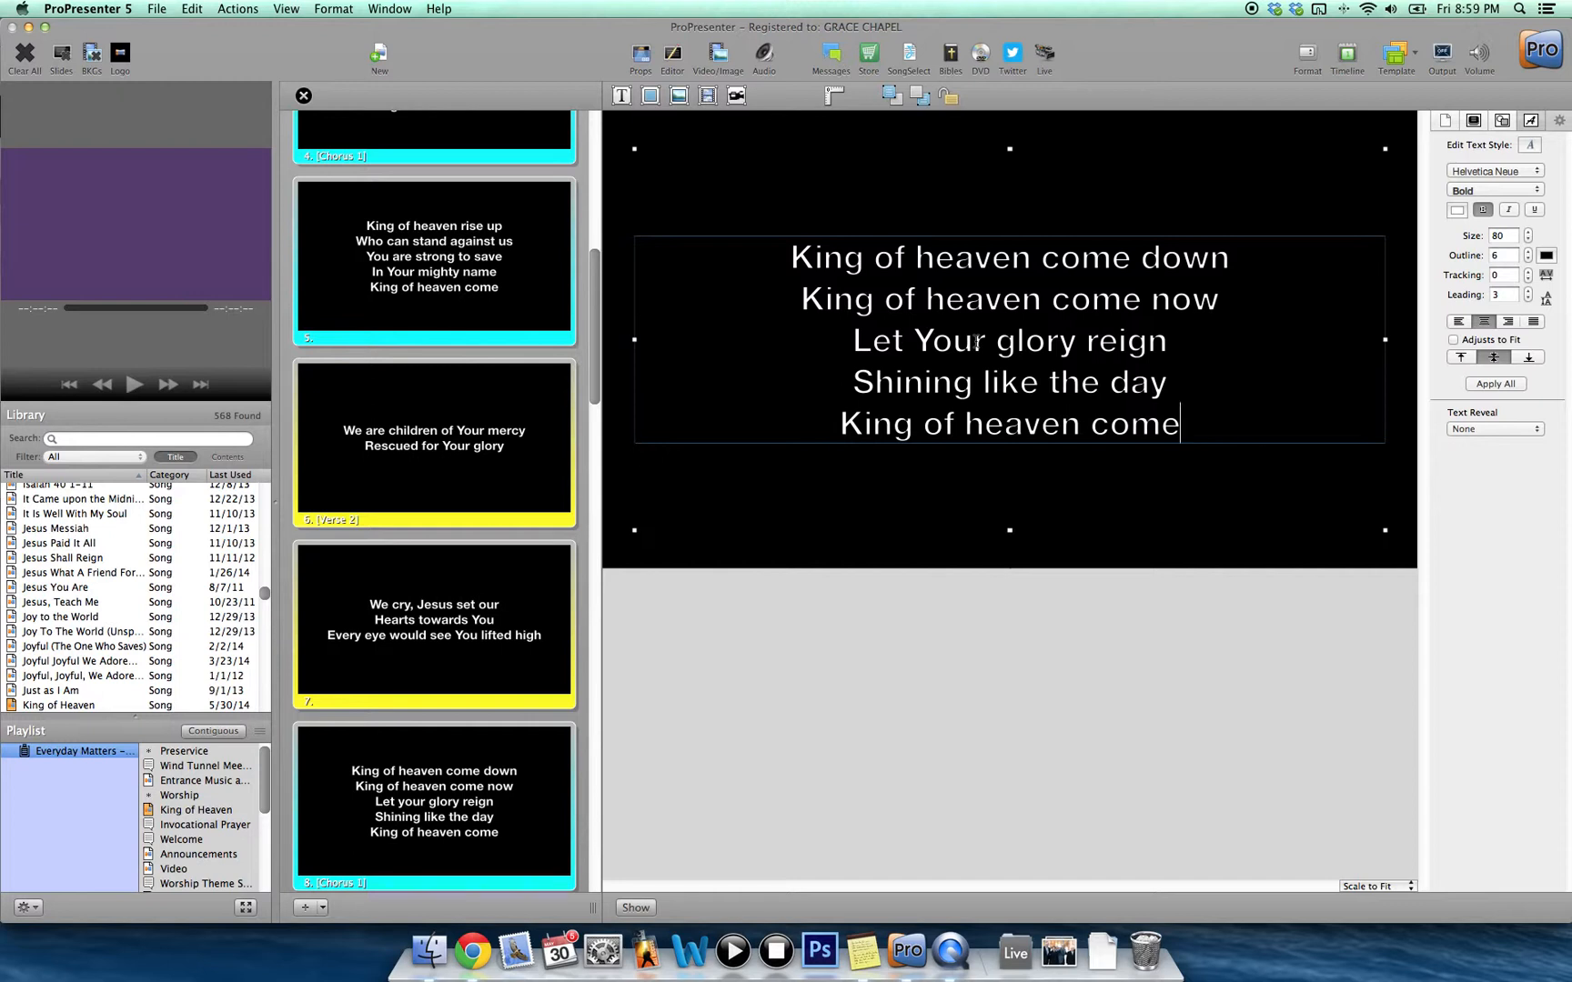
key(super+a)
key(BackSpace)
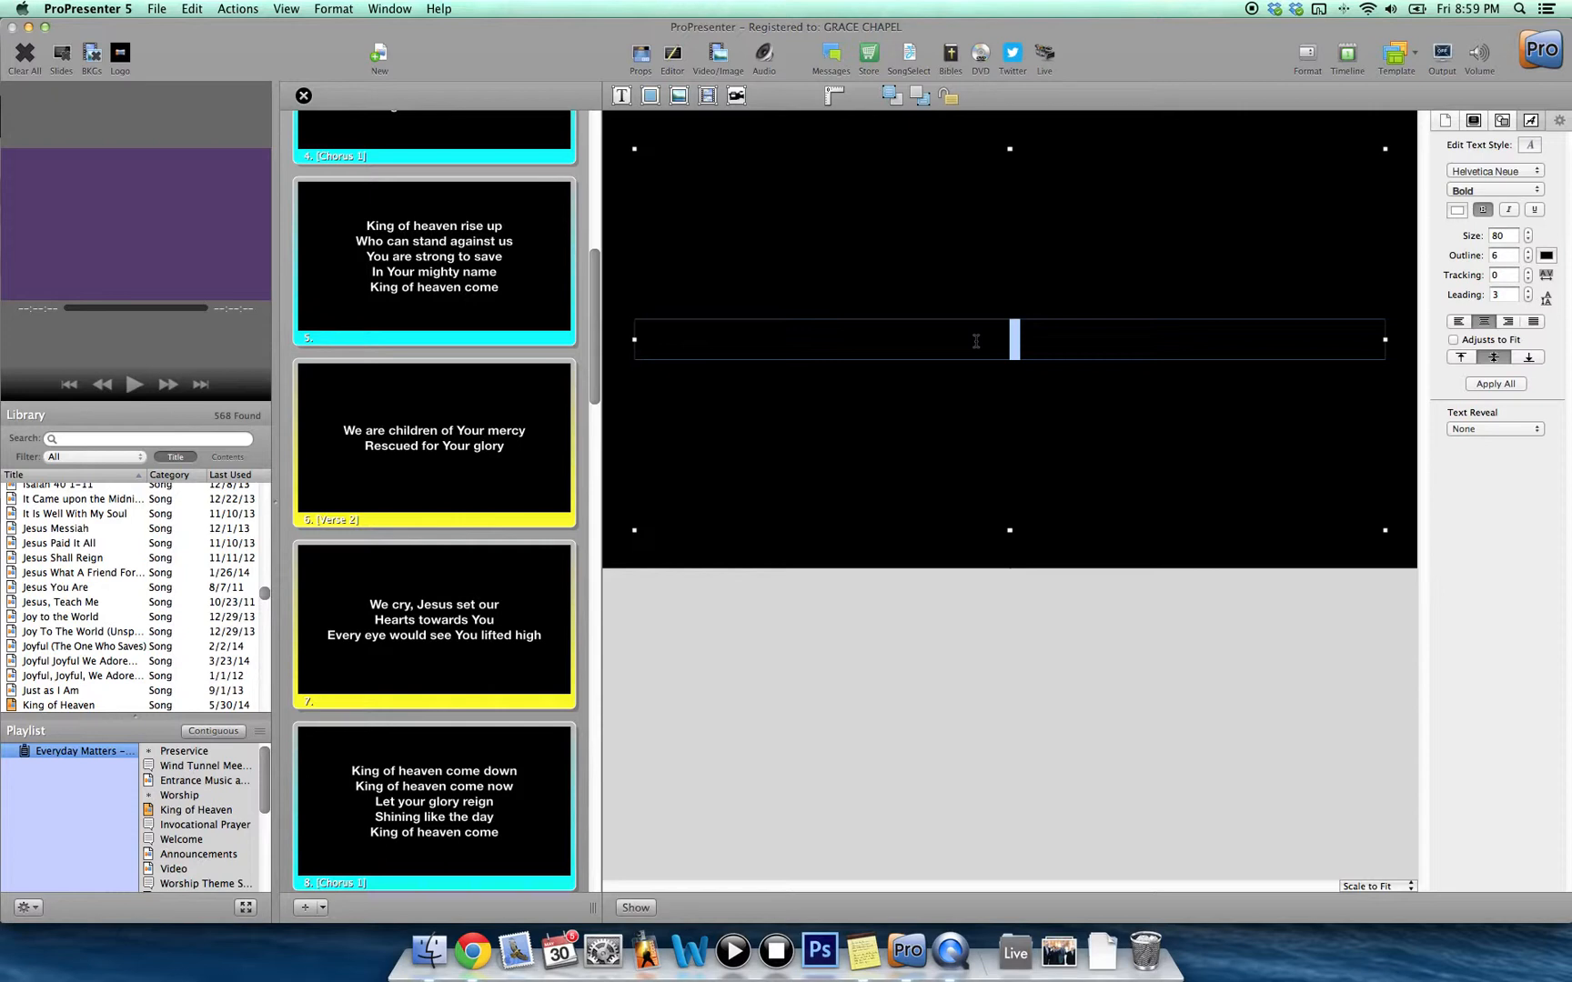
right_click(975, 342)
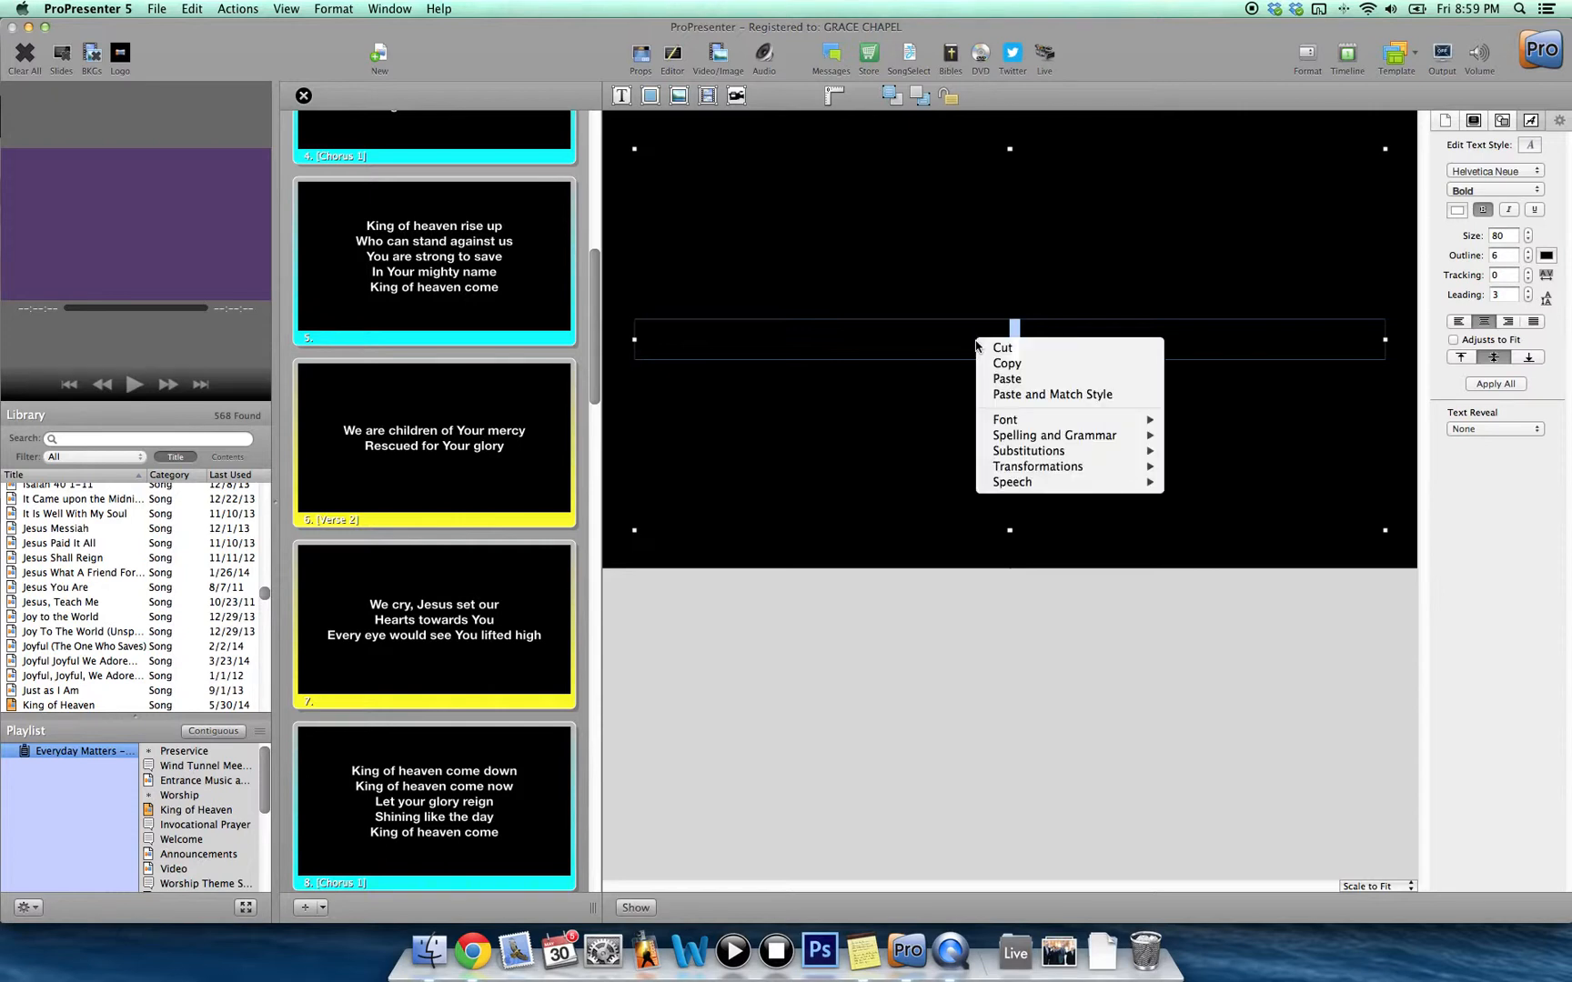
click(1033, 396)
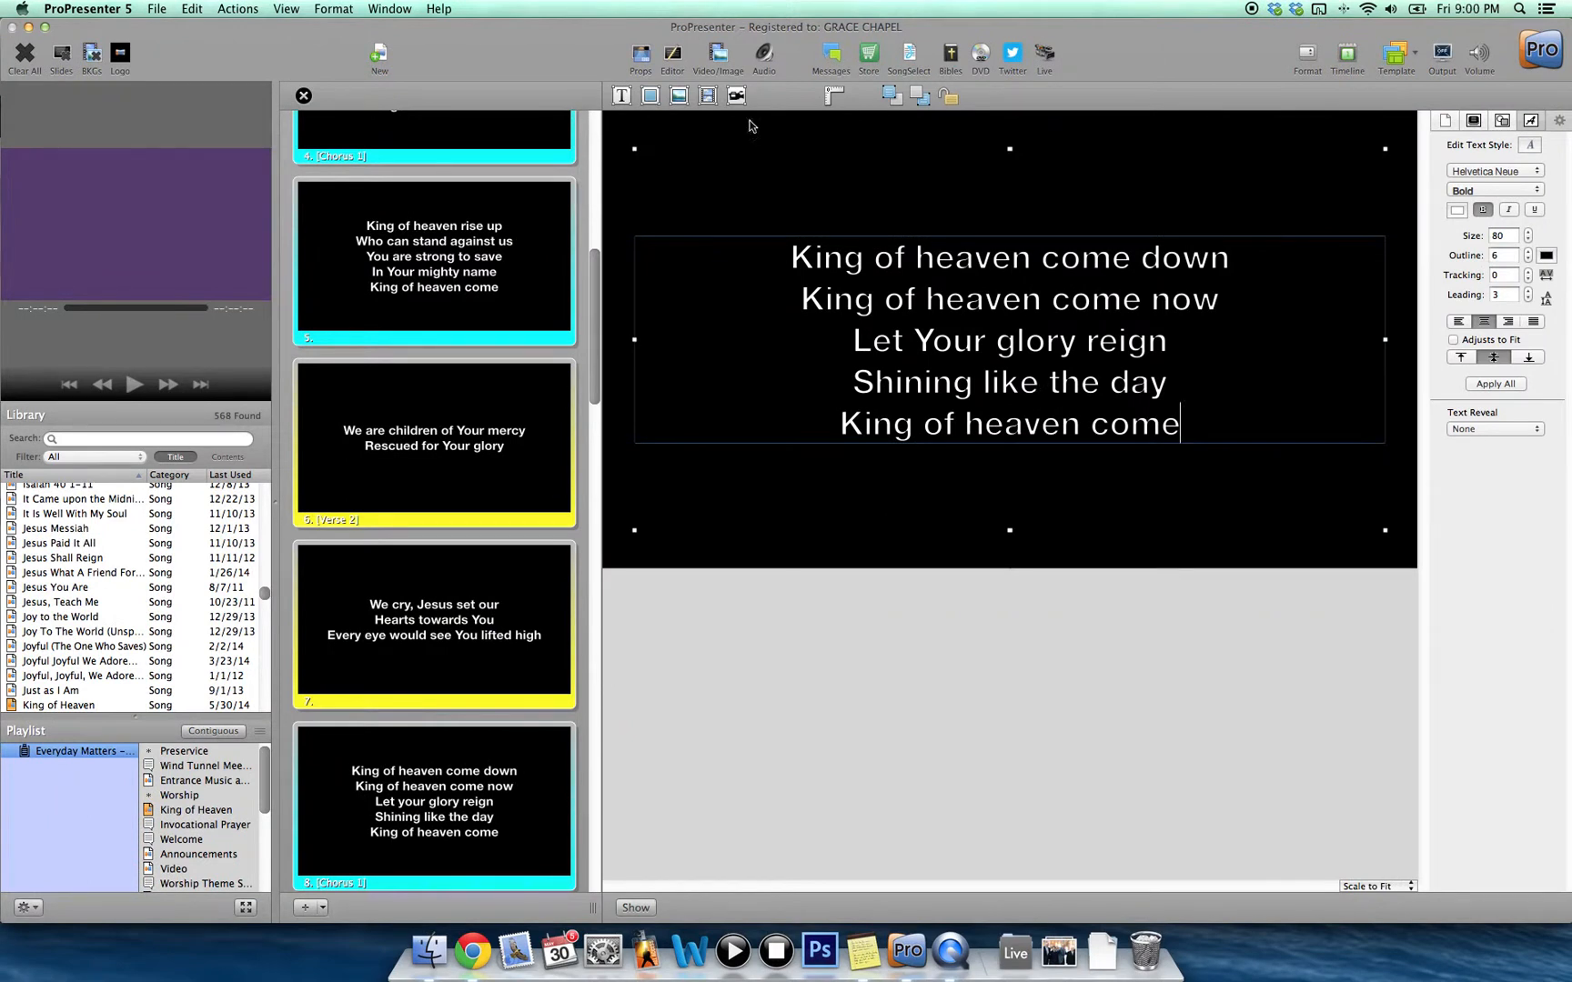
click(306, 98)
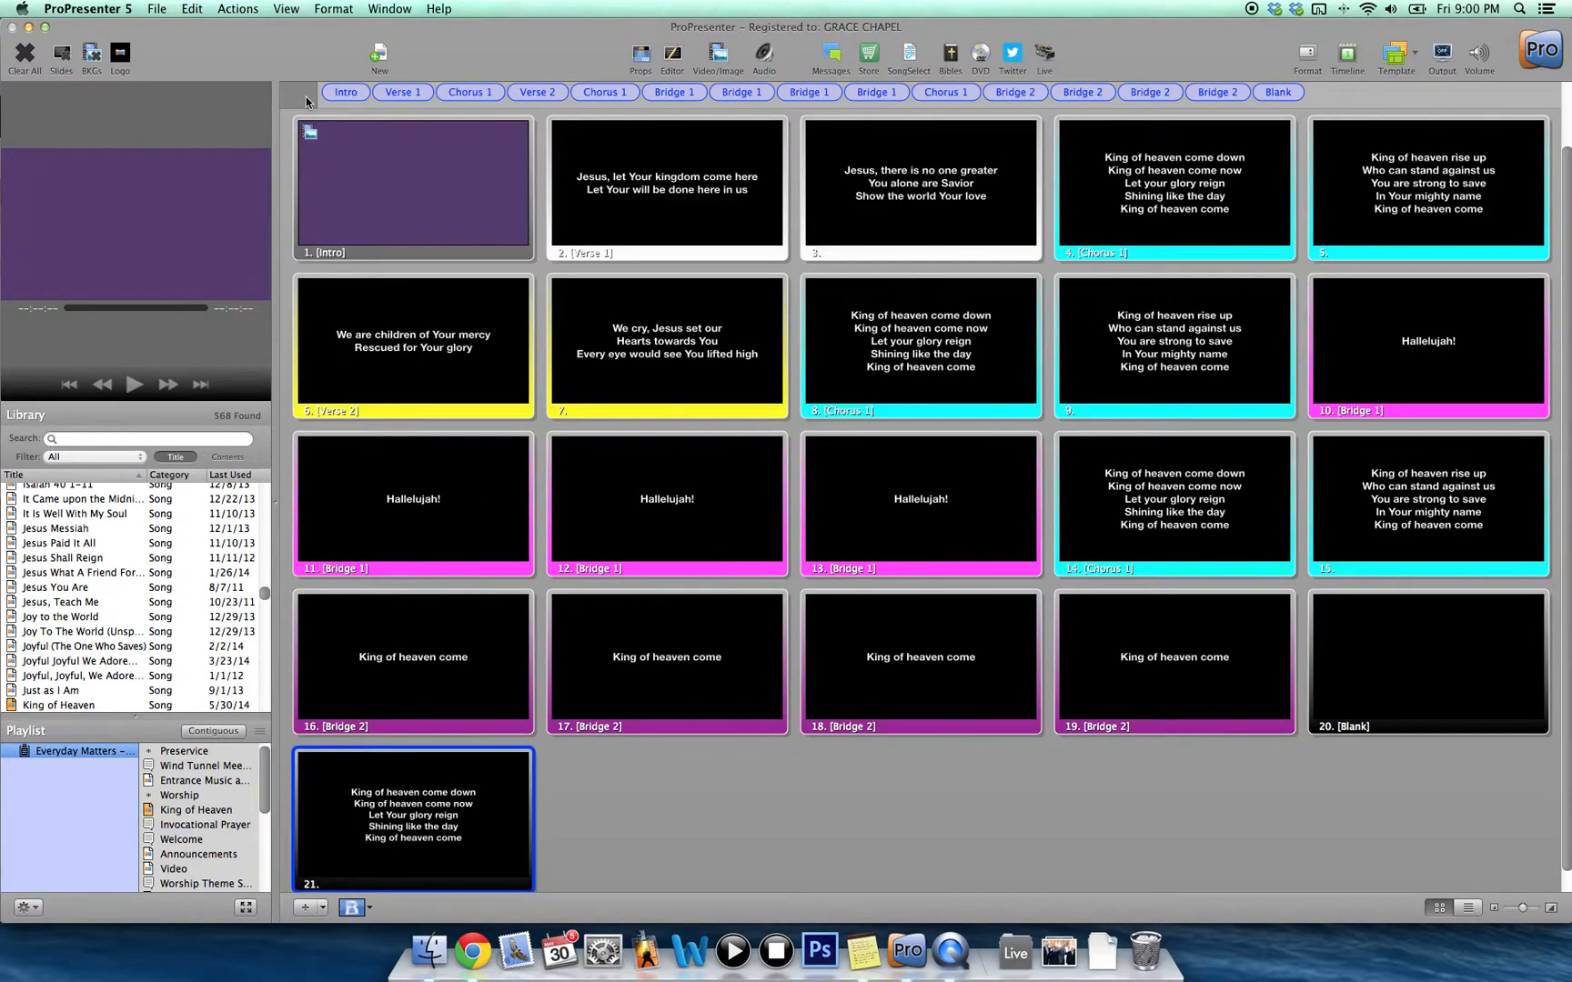
Put the 'King of heaven come down' slide into a new custom group named Ending.
scroll(500, 496, down, 1)
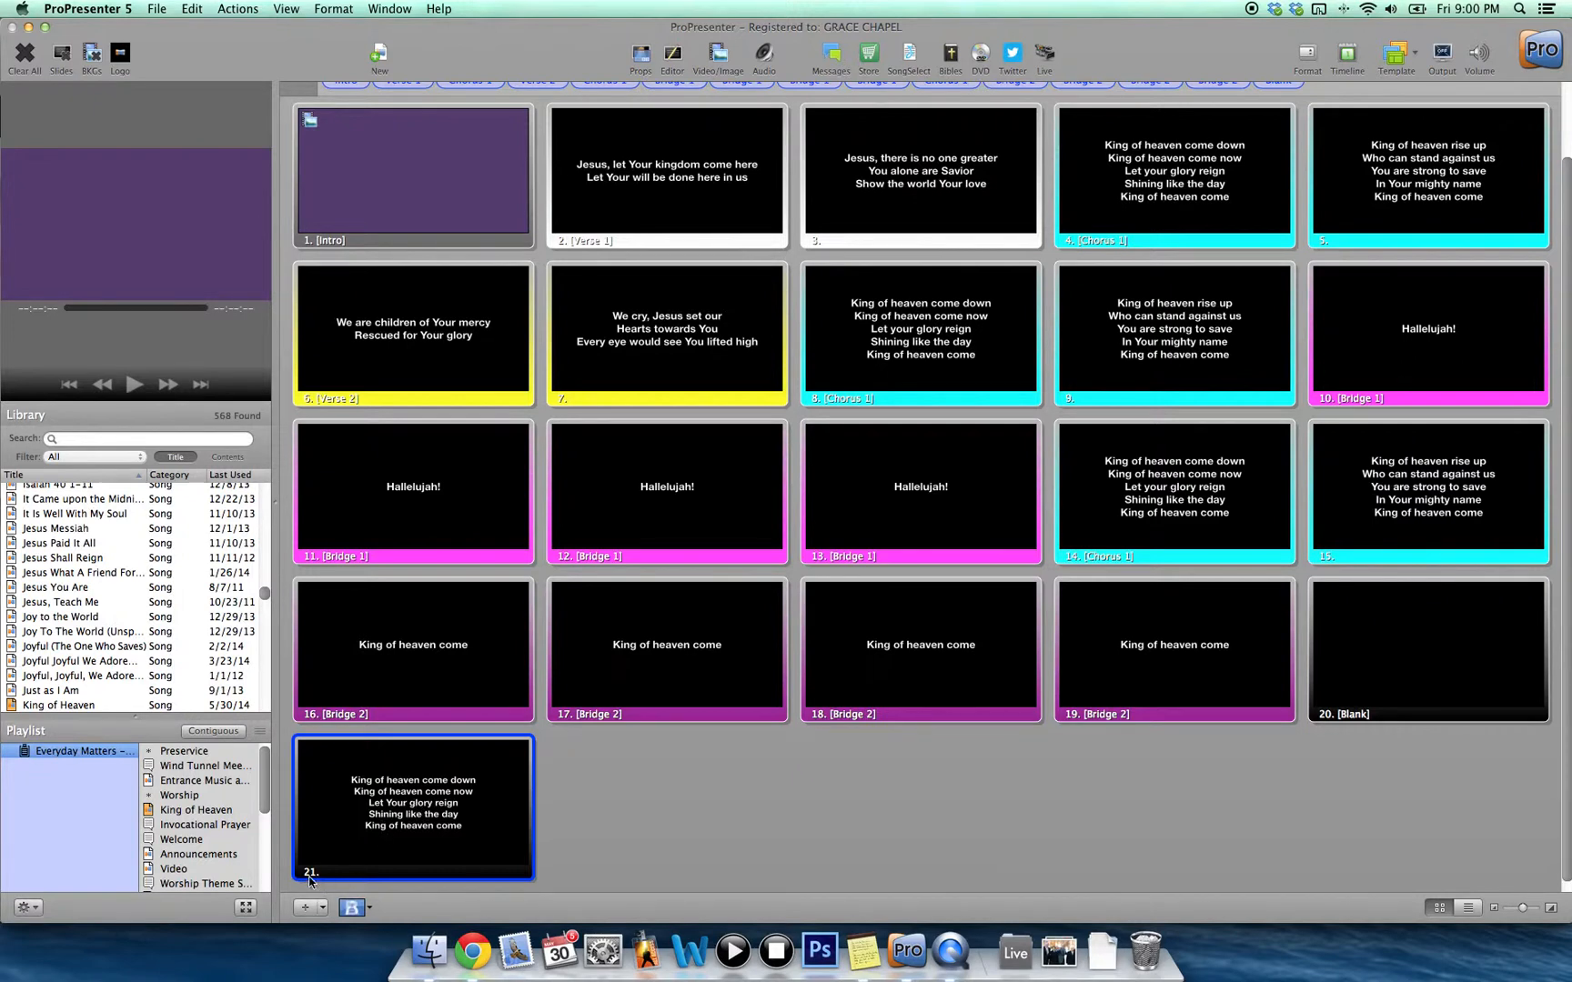
right_click(452, 793)
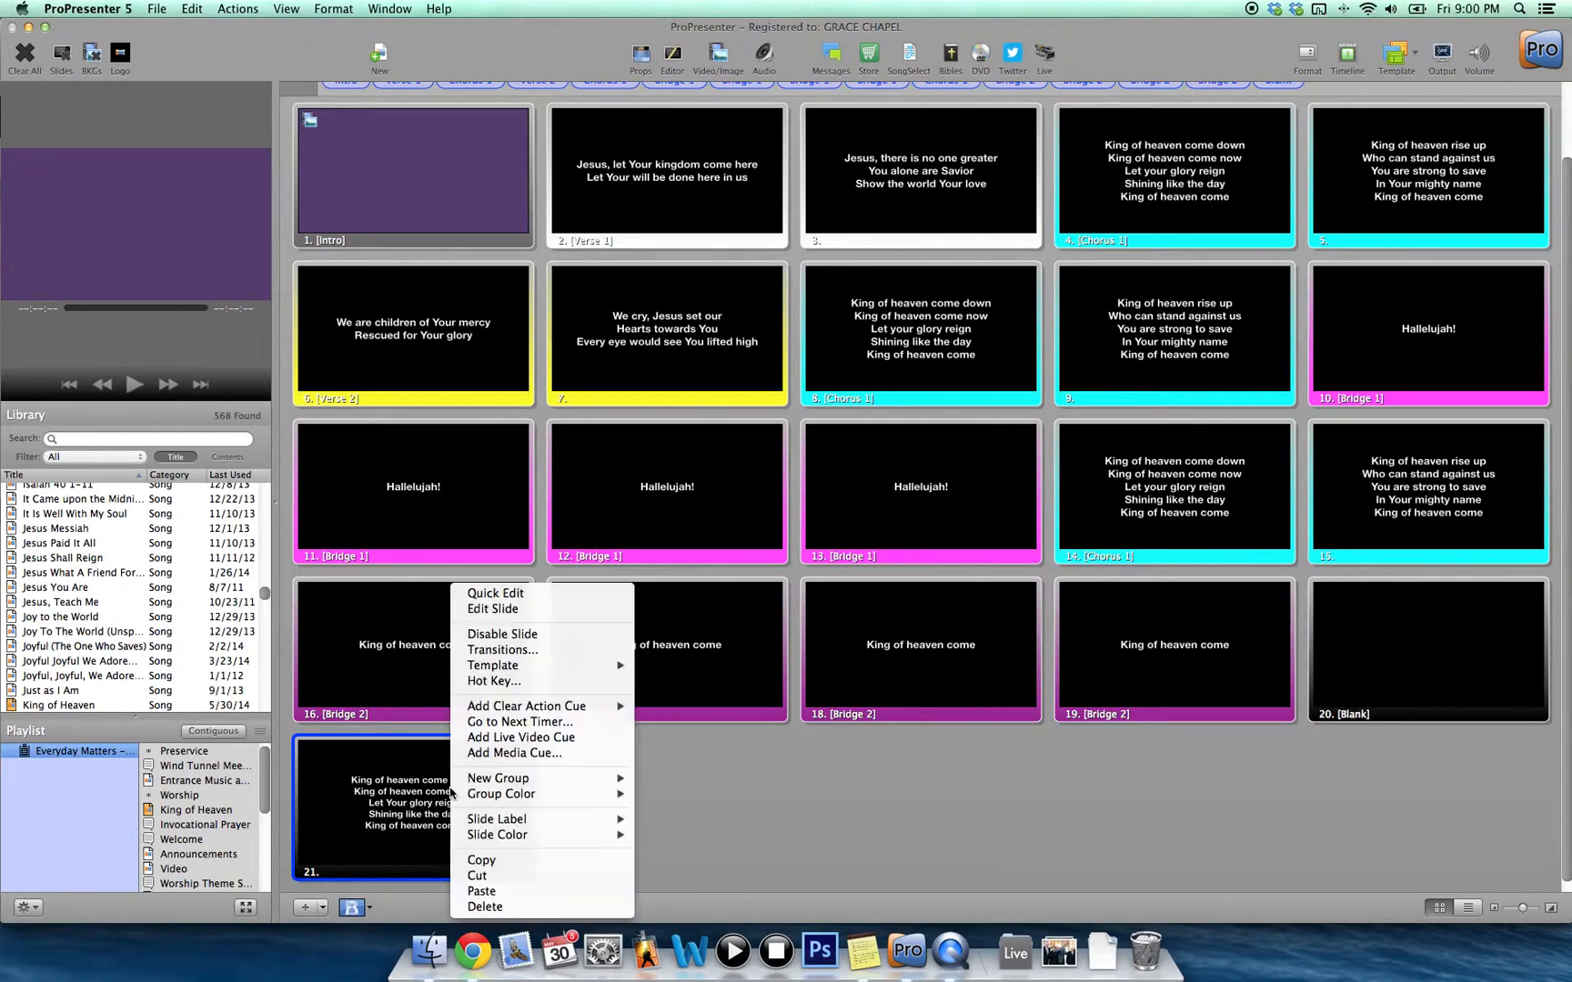
mouse_move(513, 781)
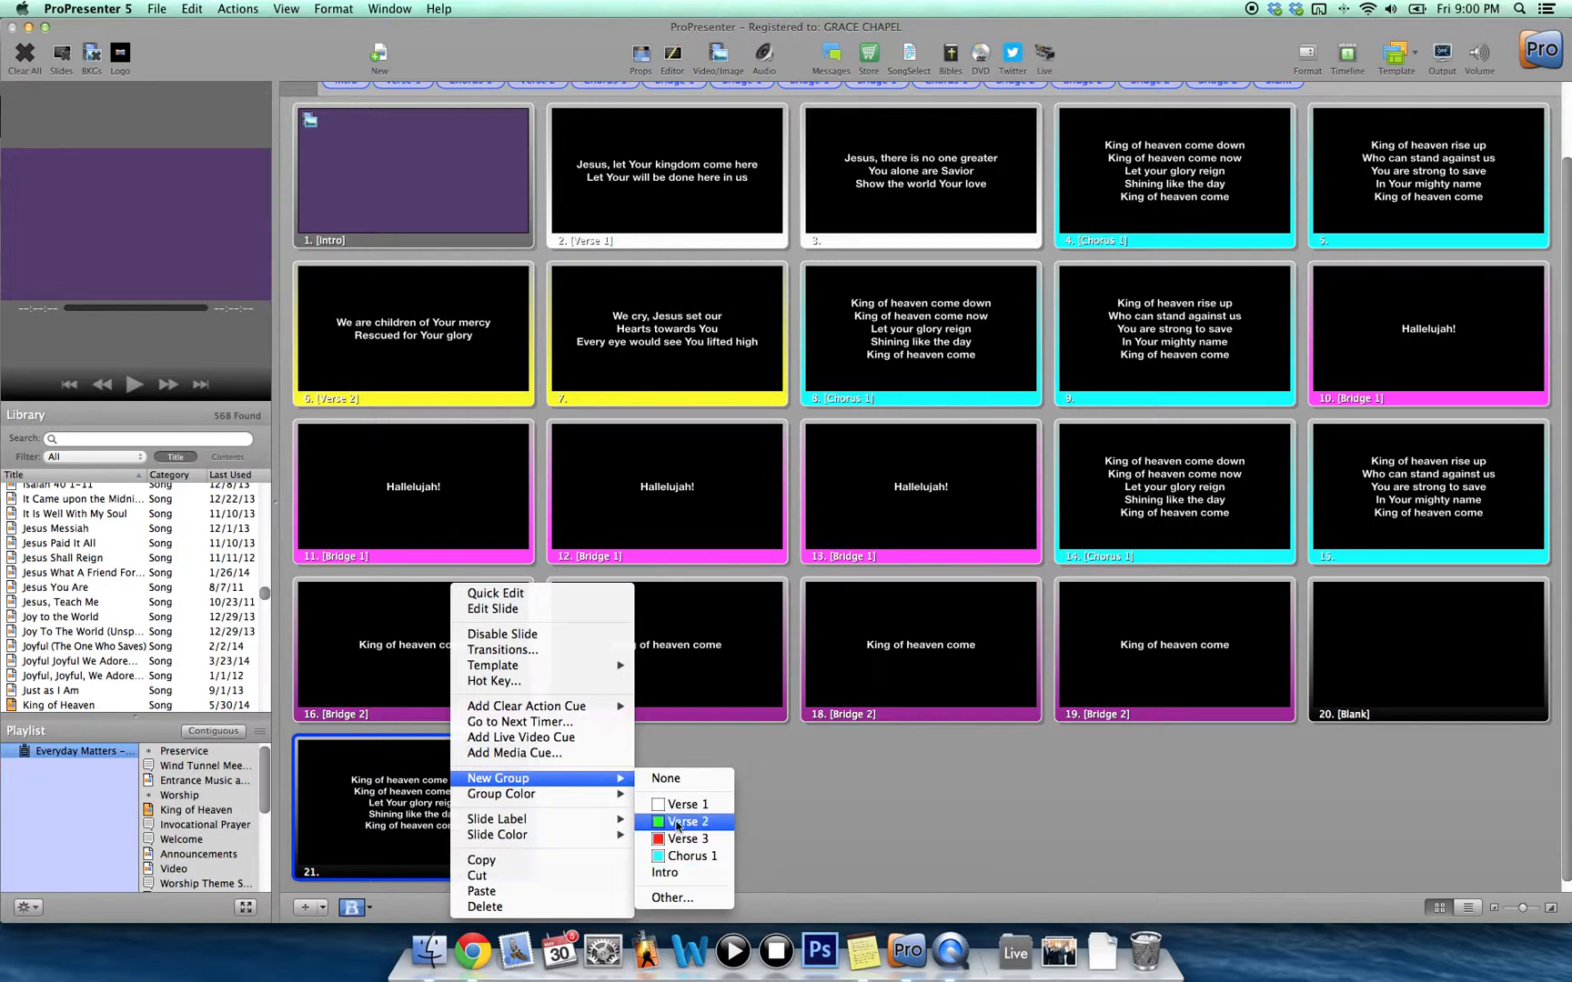
click(674, 901)
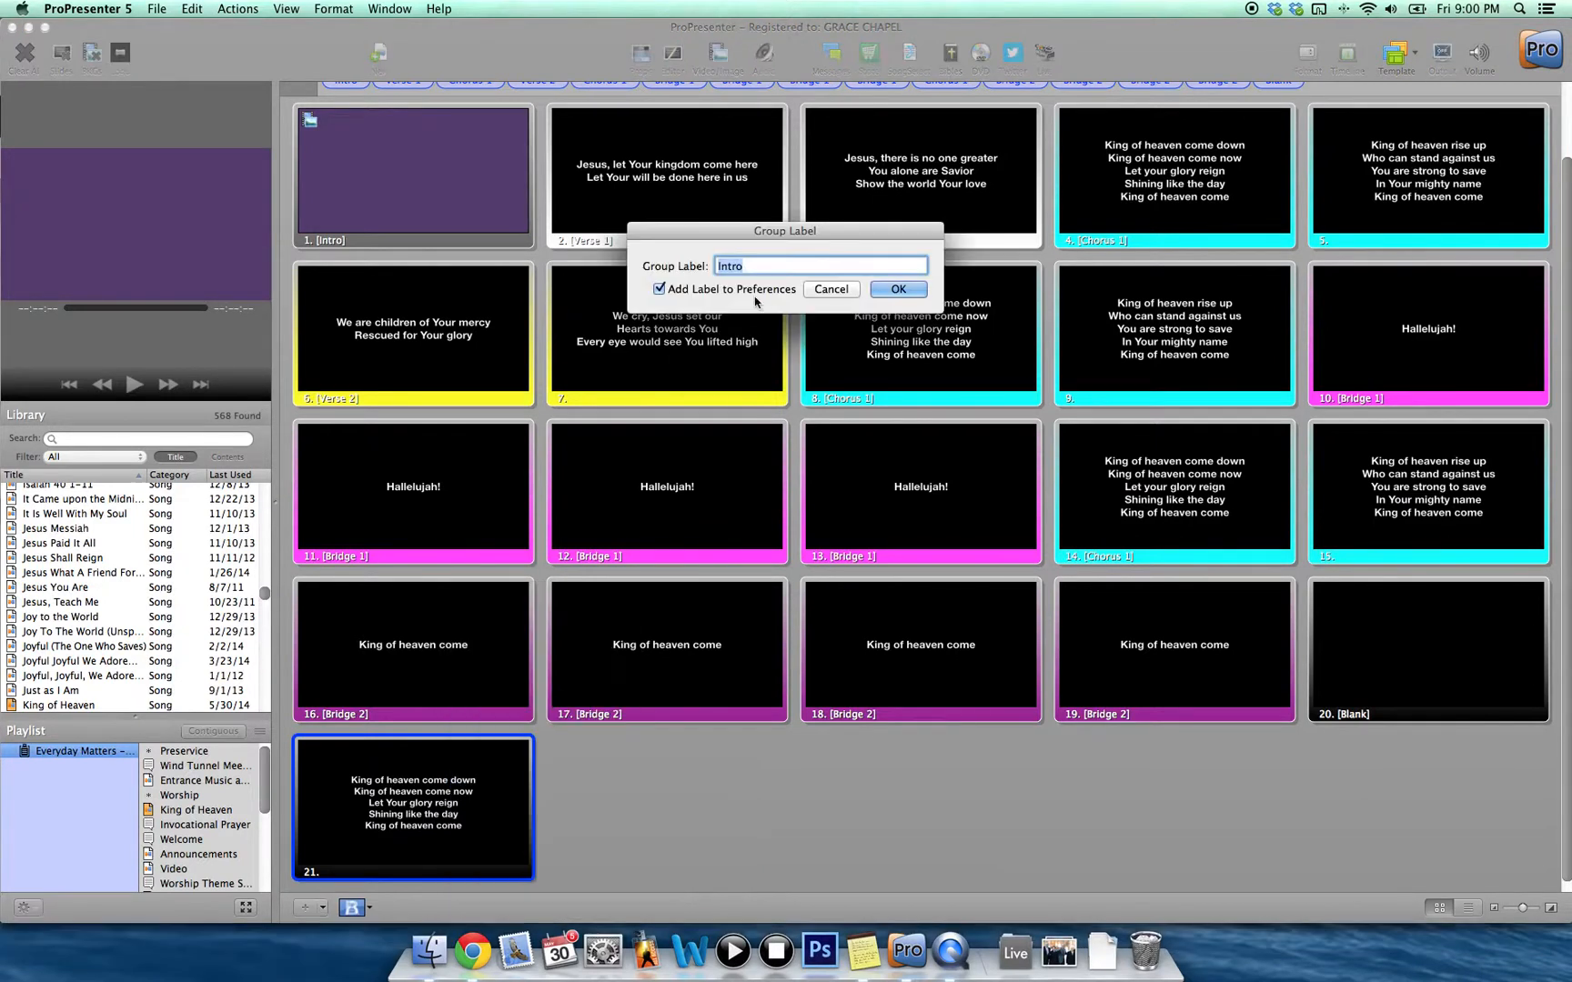
text(Ending)
click(899, 289)
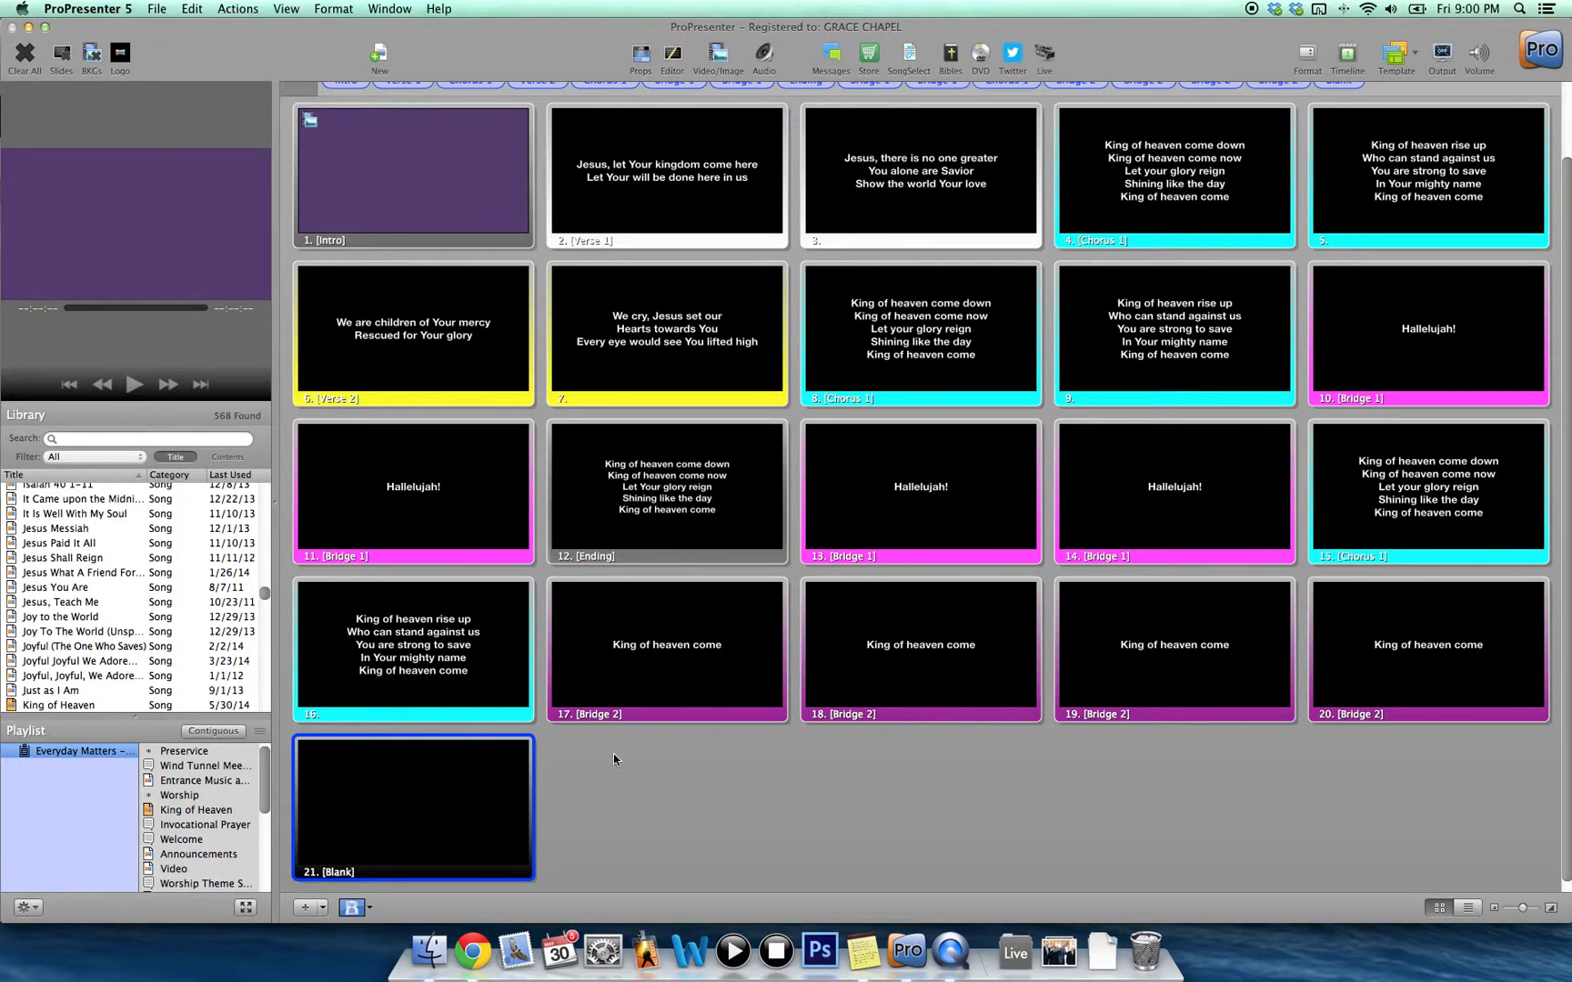
Make the Ending slide live in the preview.
scroll(613, 754, down, 1)
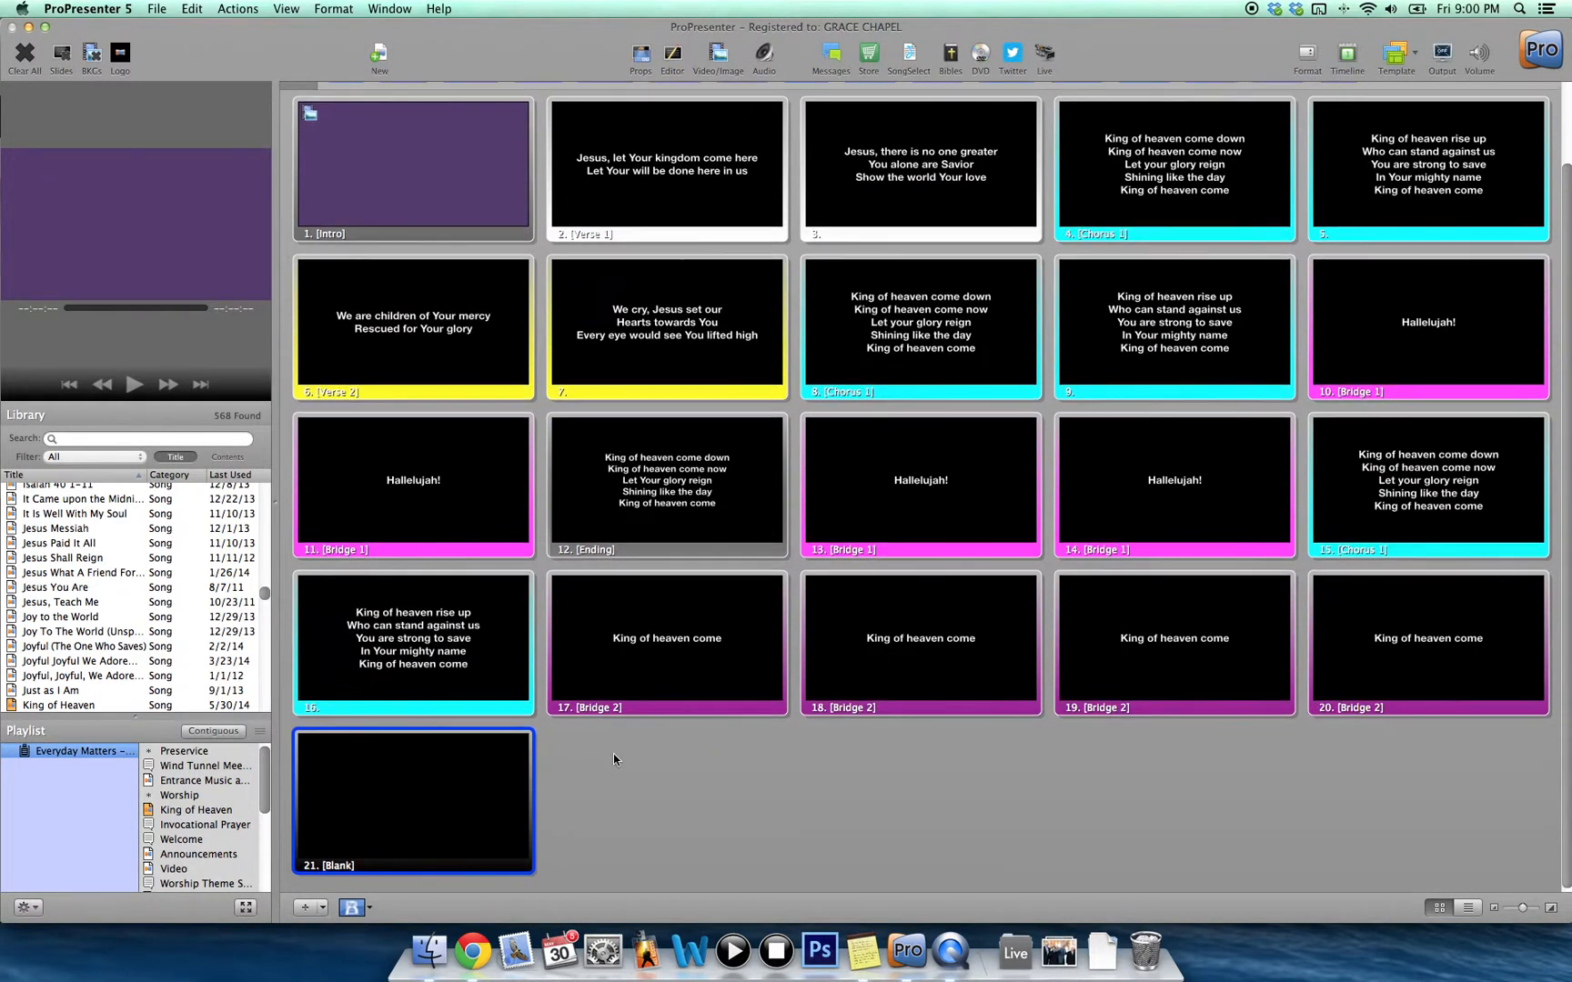
scroll(613, 760, up, 4)
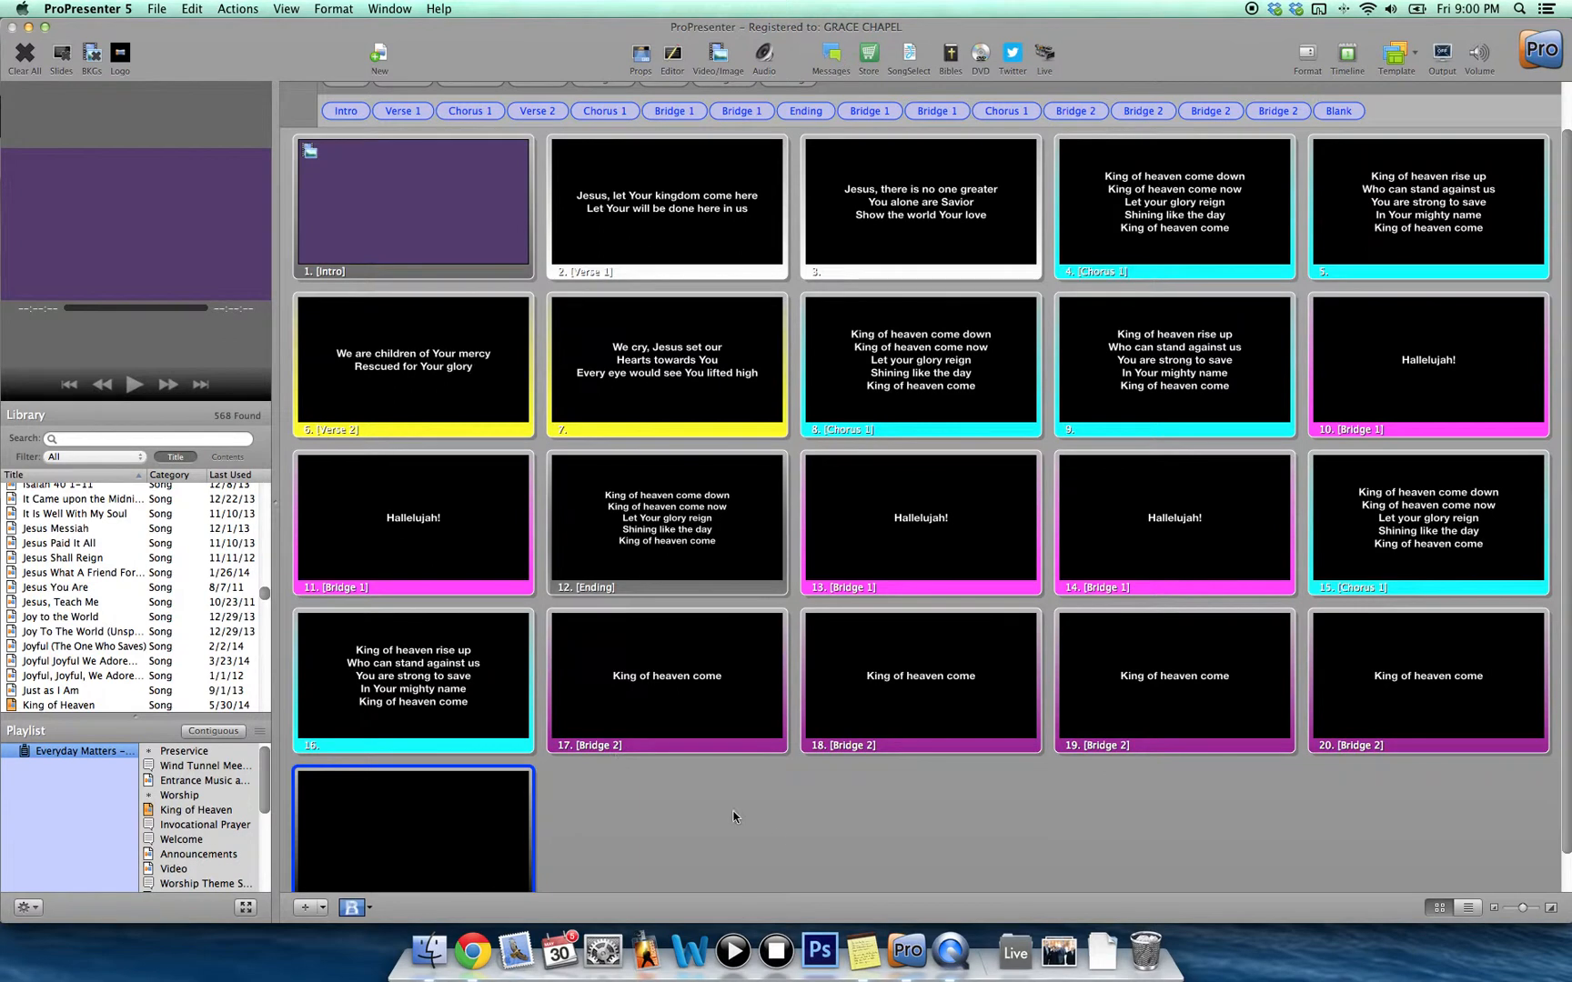
scroll(770, 814, down, 1)
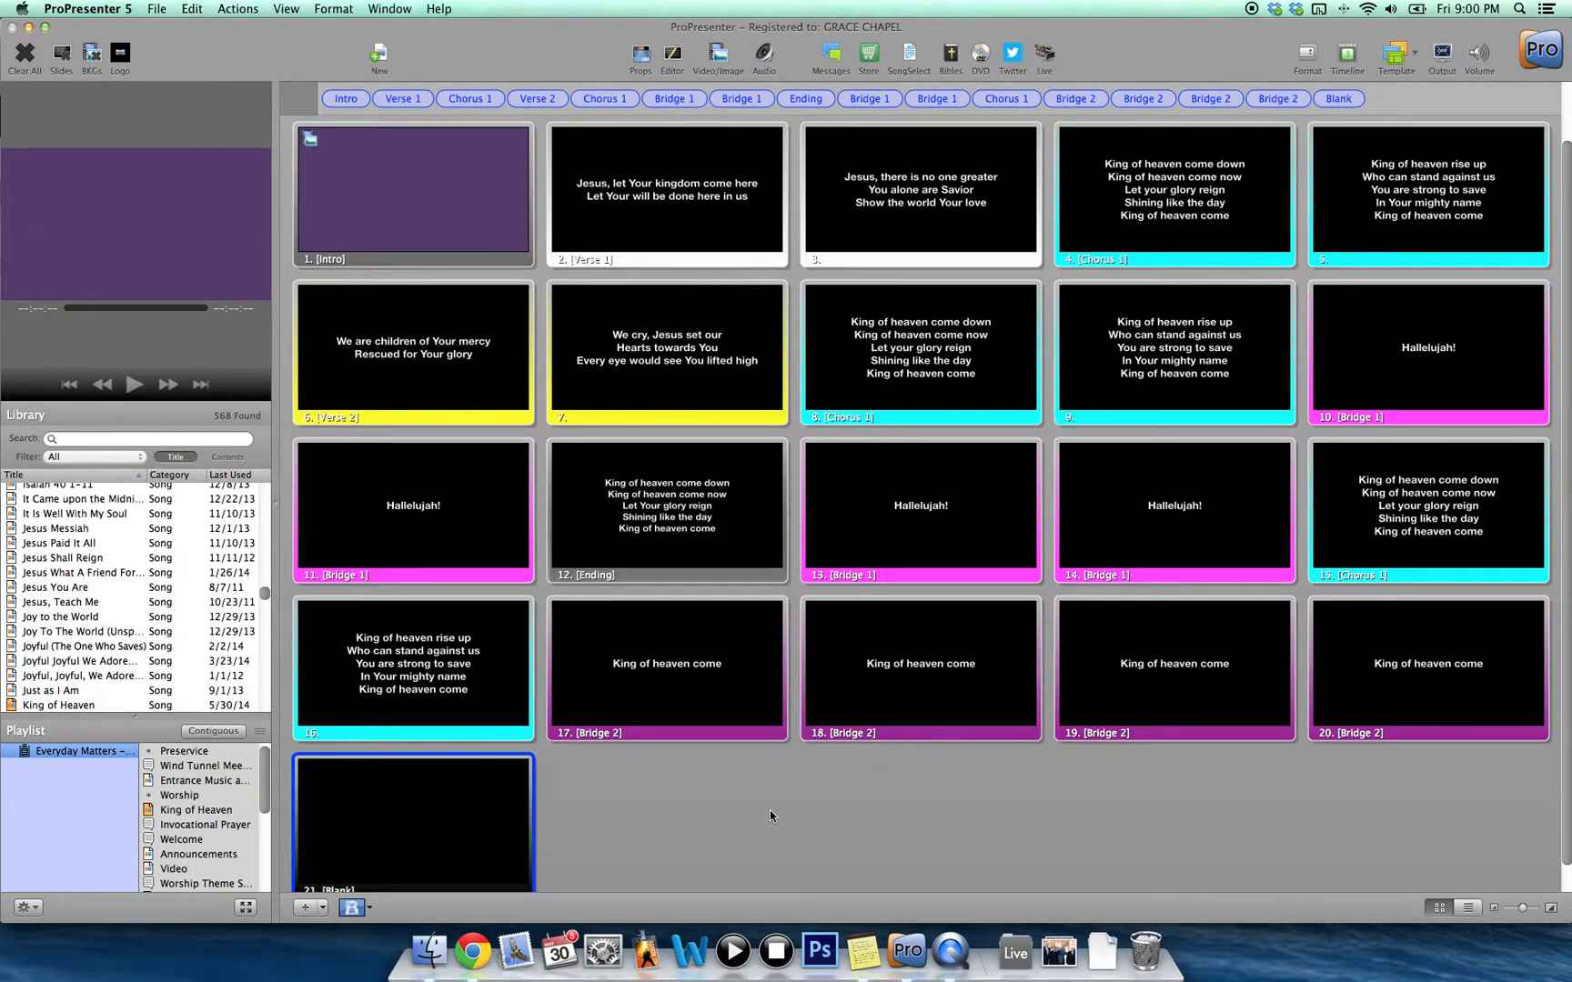
click(669, 547)
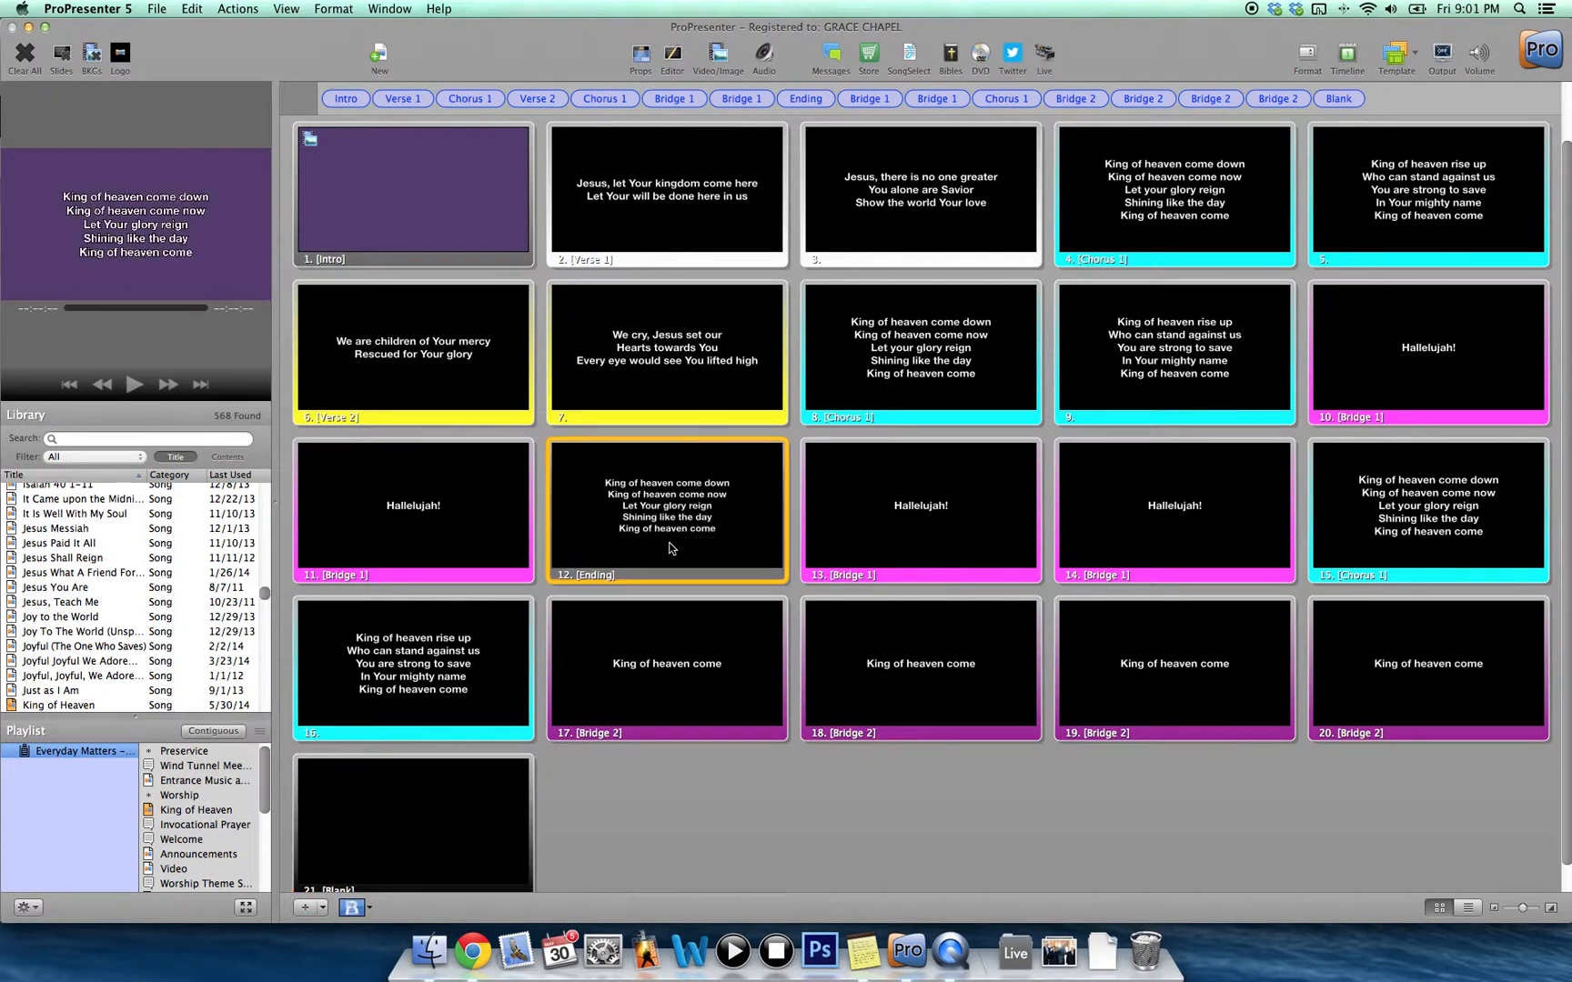
scroll(669, 548, up, 2)
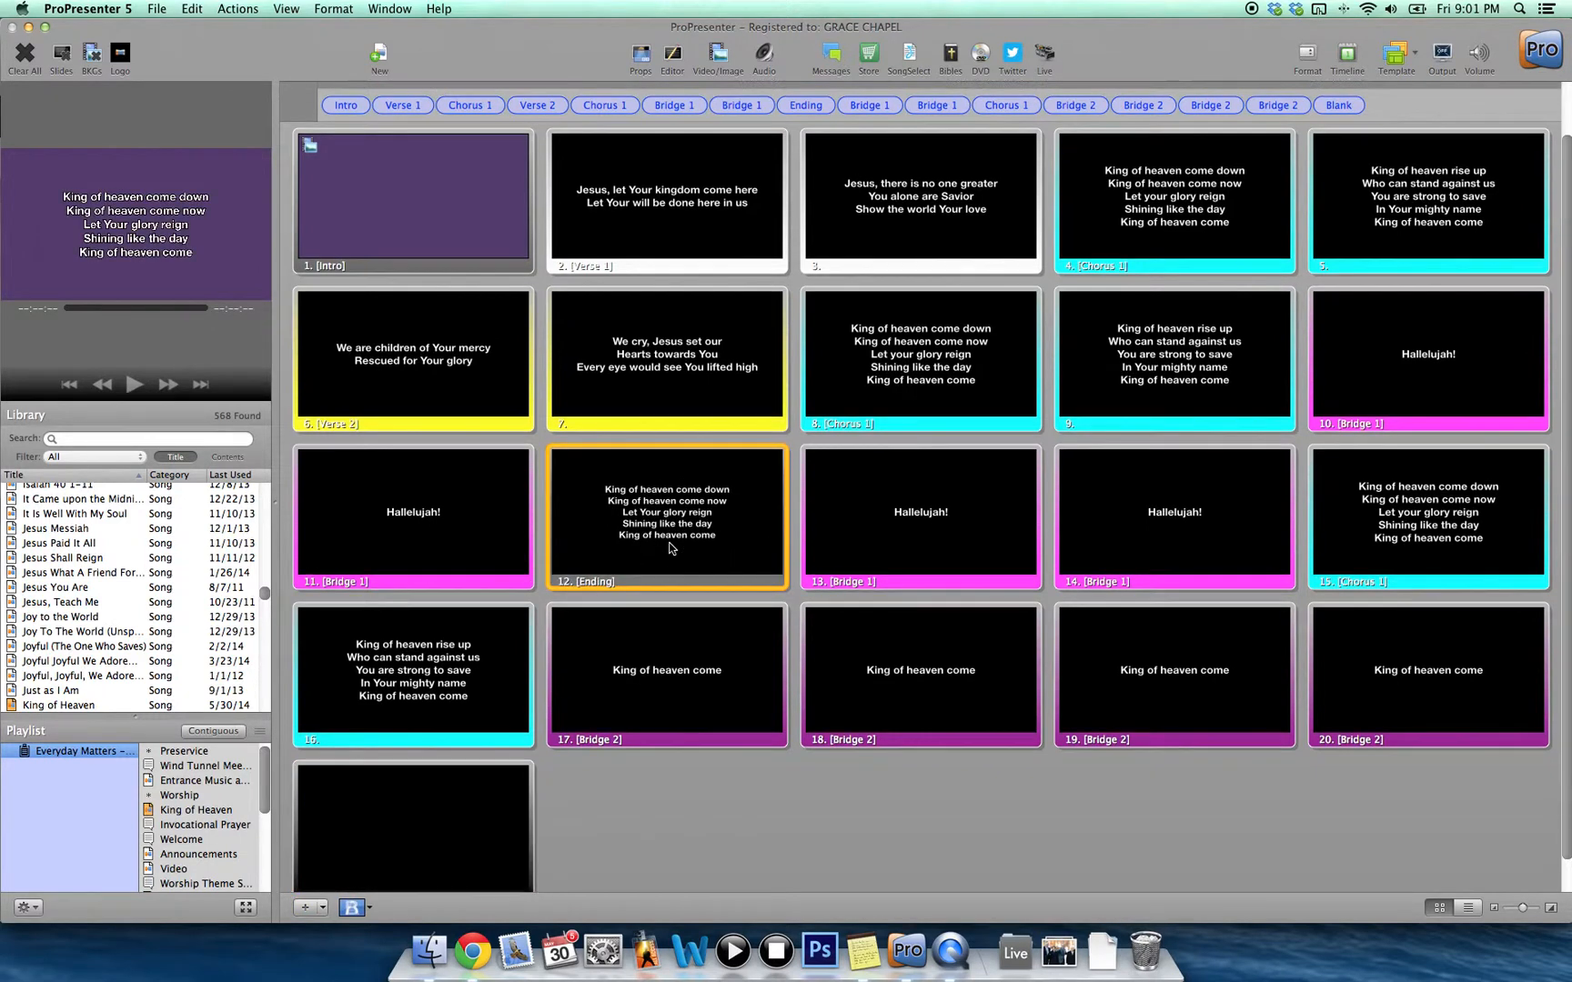
scroll(669, 548, up, 2)
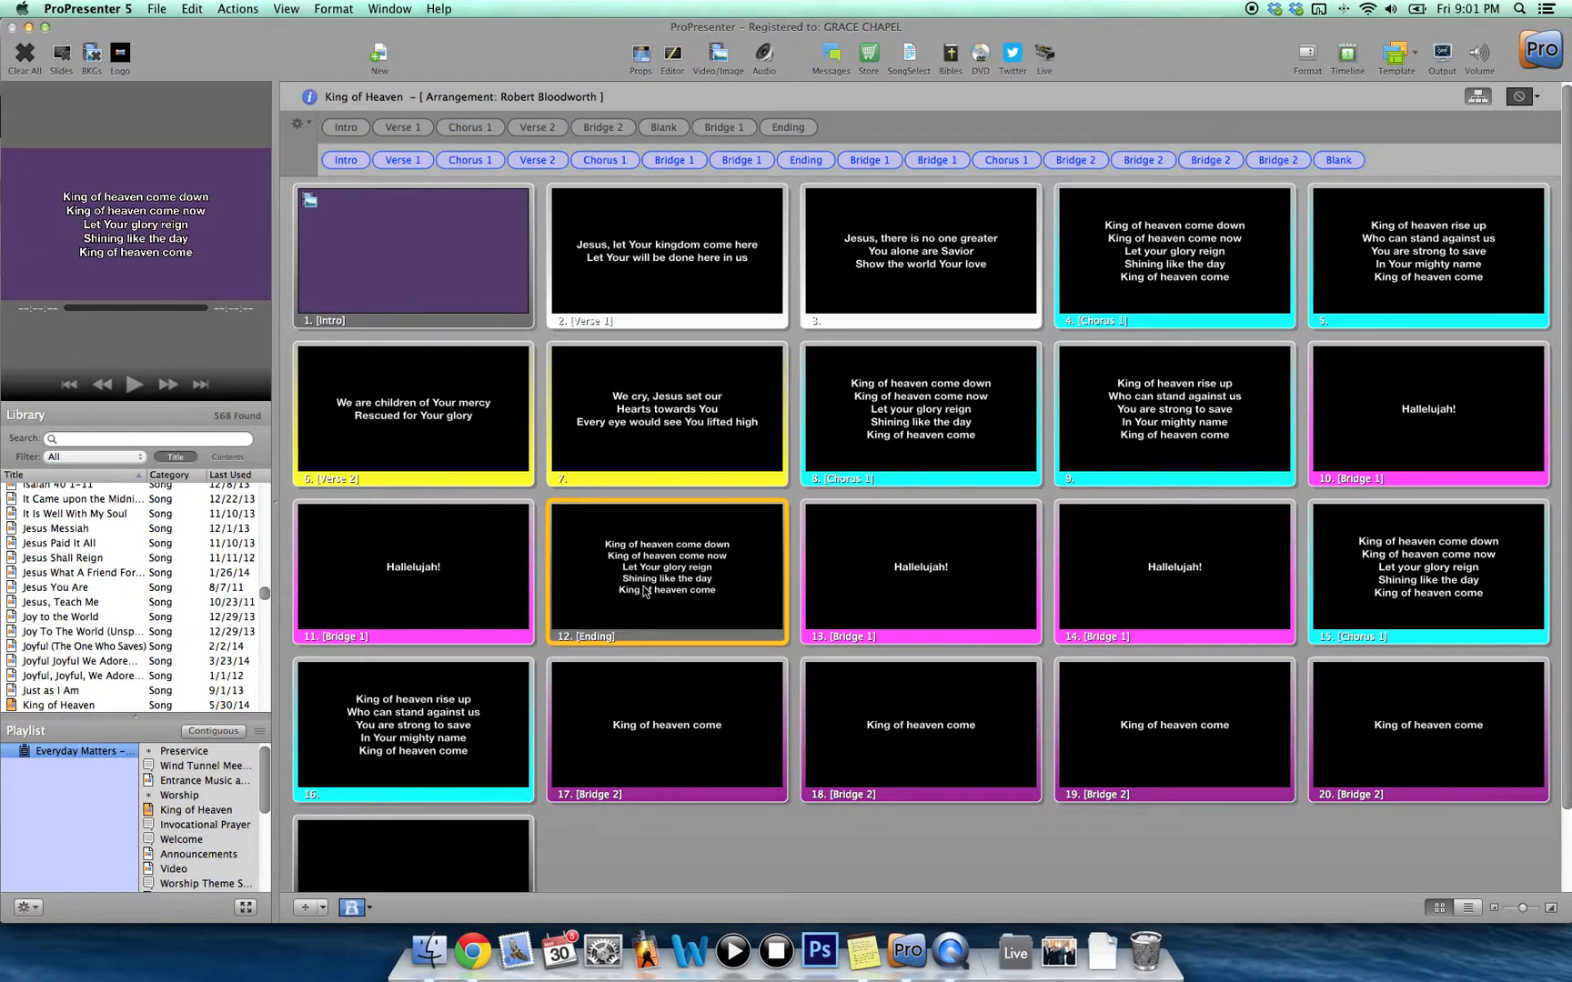
Remove Ending from its old arrangement spot and place it just before Blank.
mouse_move(758, 164)
click(829, 160)
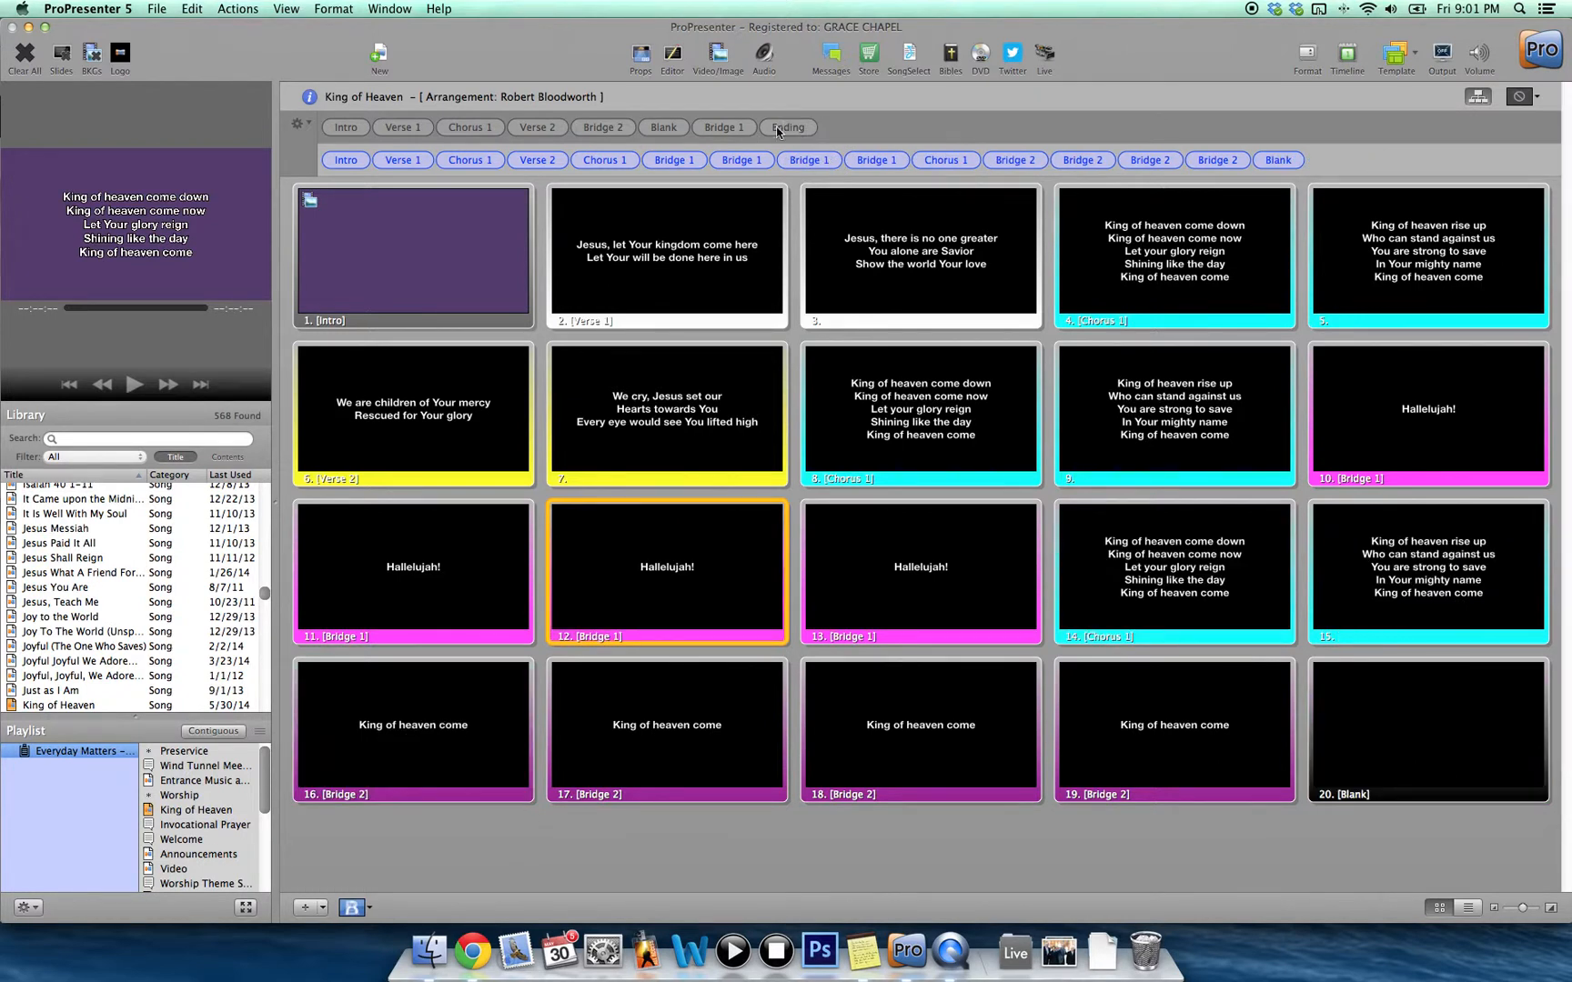
drag(774, 137, 1260, 163)
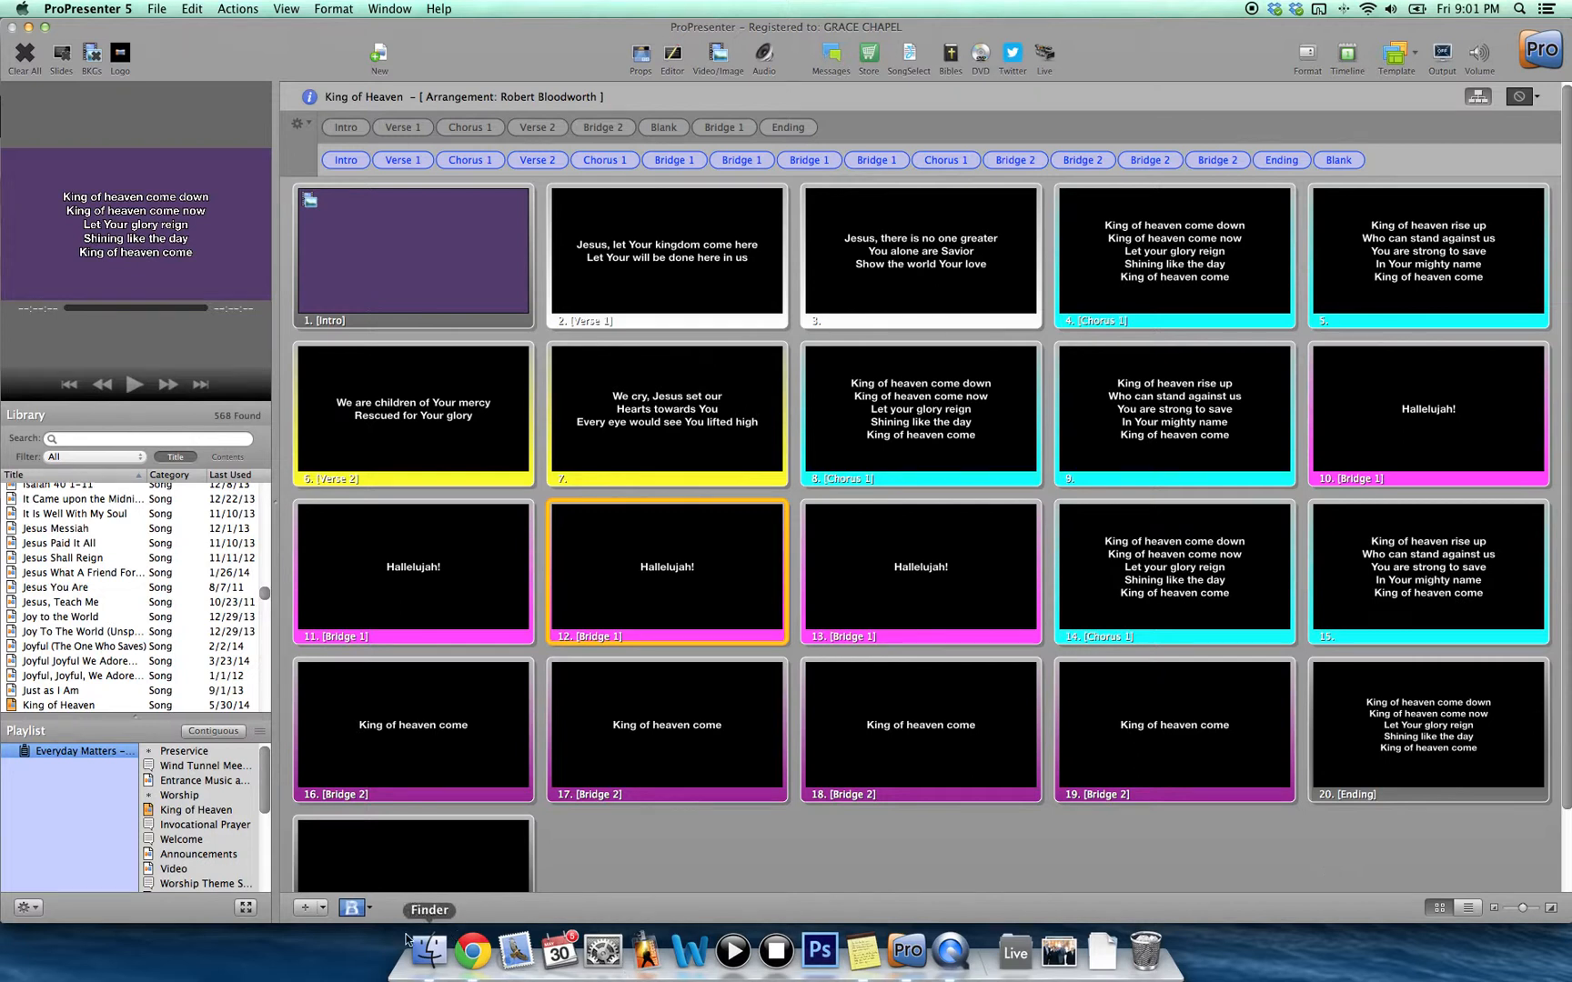
Copy the five Verse 1 lines from King Of Heaven's arrangement lyrics, then return to ProPresenter.
click(472, 951)
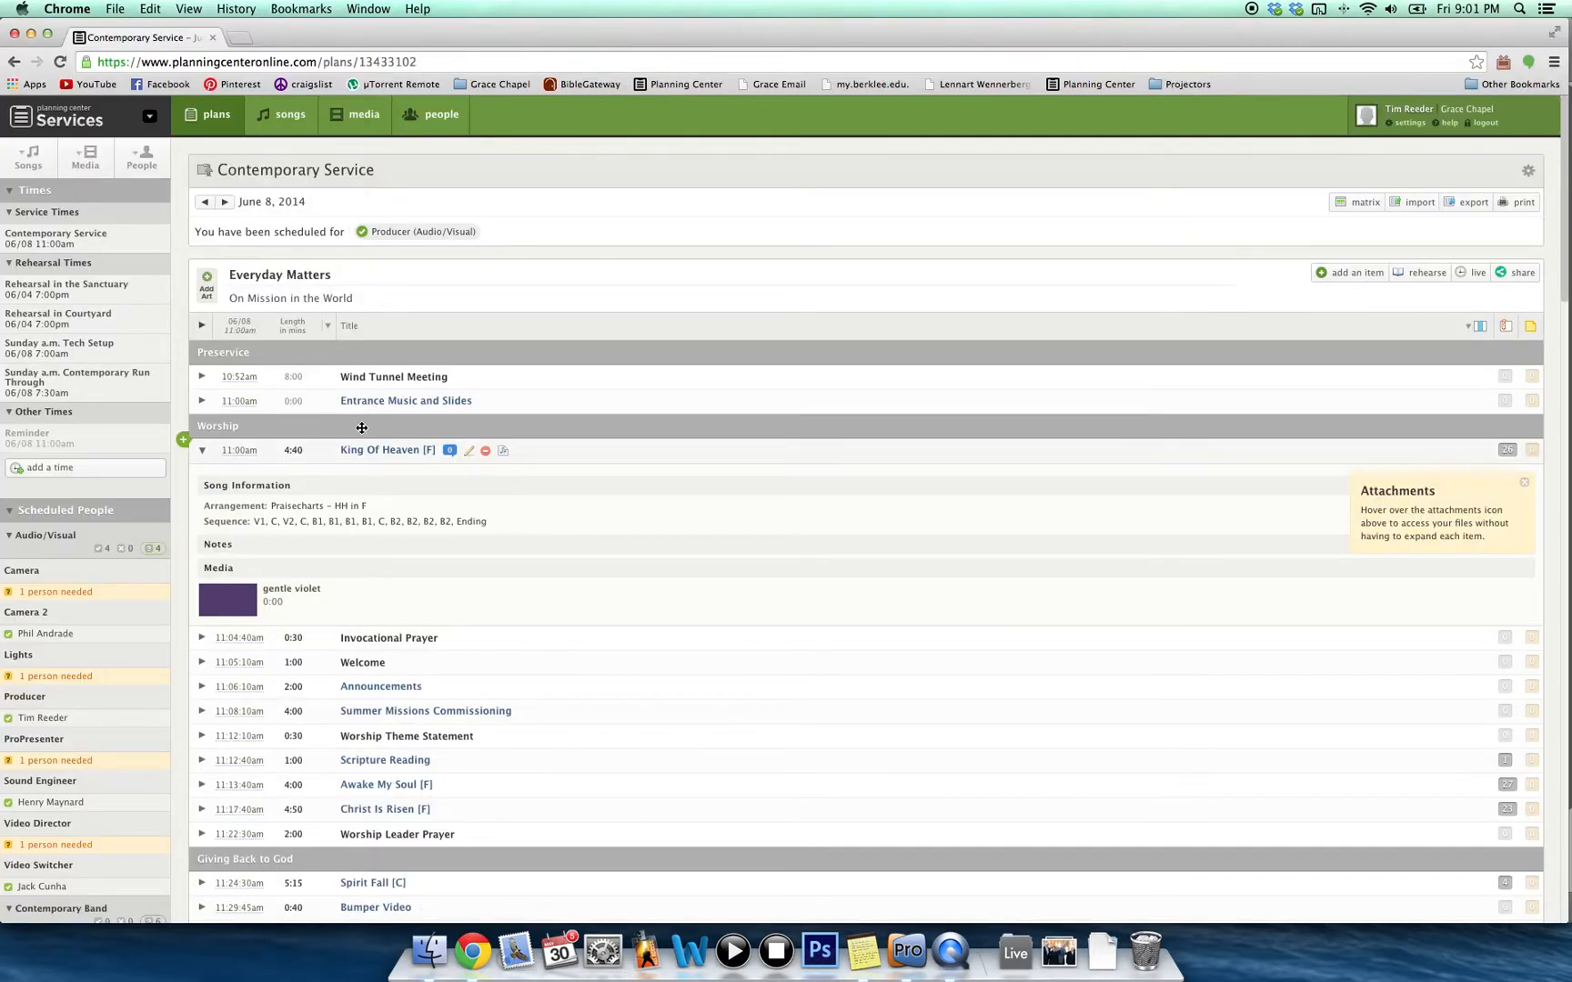
mouse_move(500, 459)
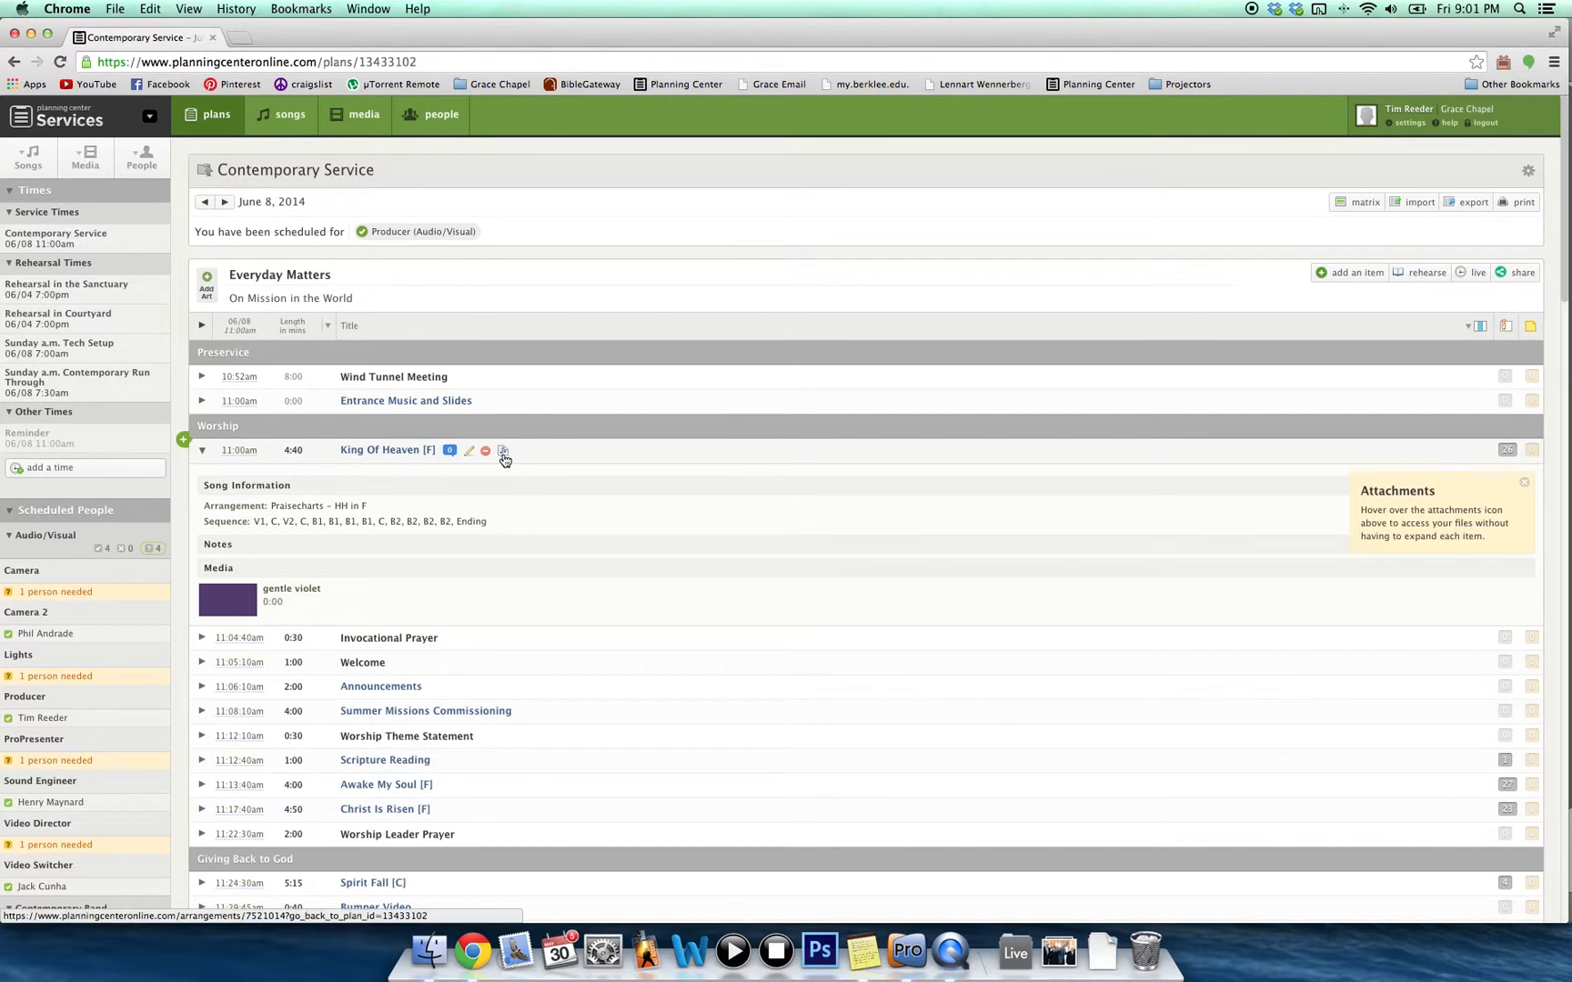
super+click(505, 455)
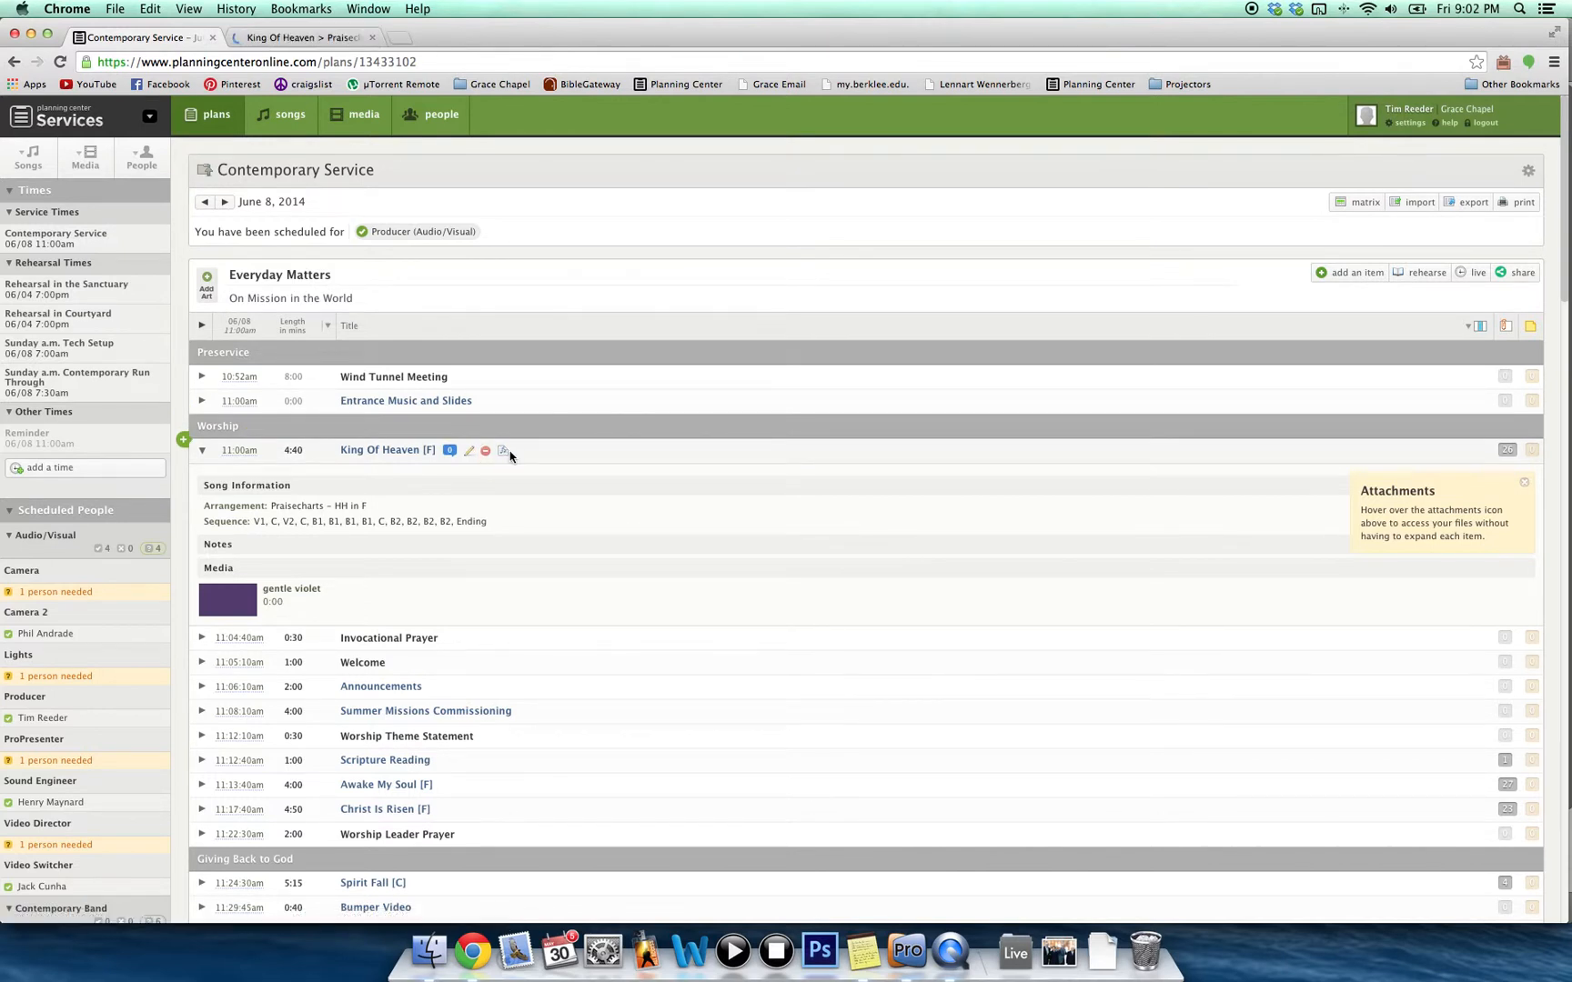
click(300, 40)
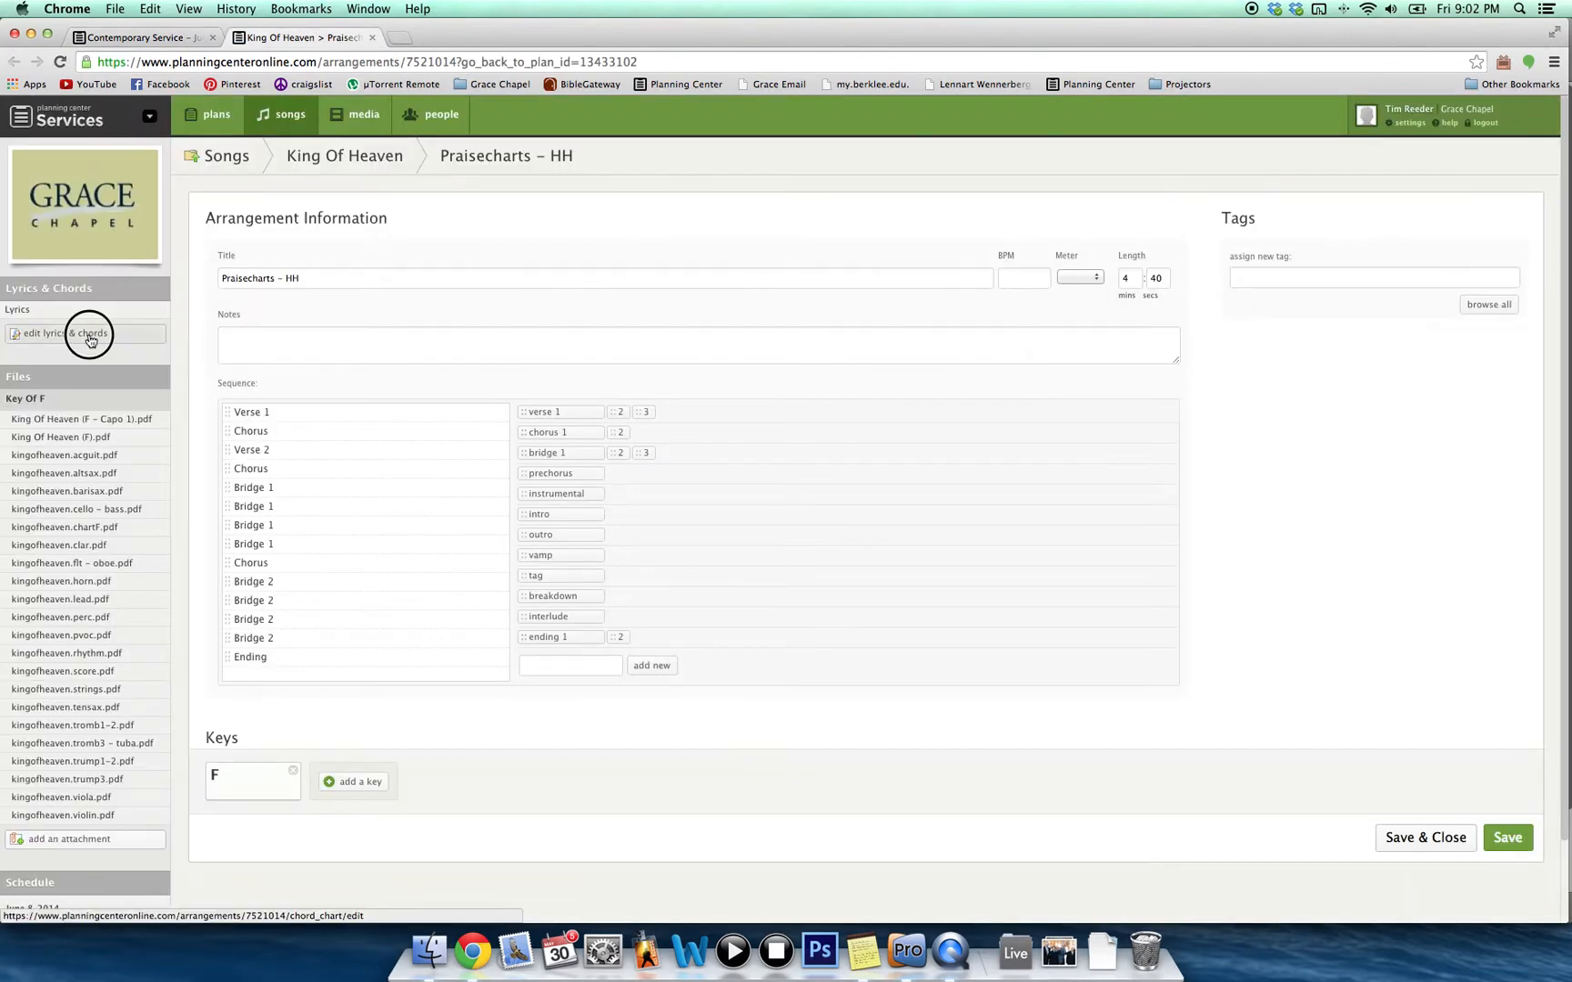
click(90, 340)
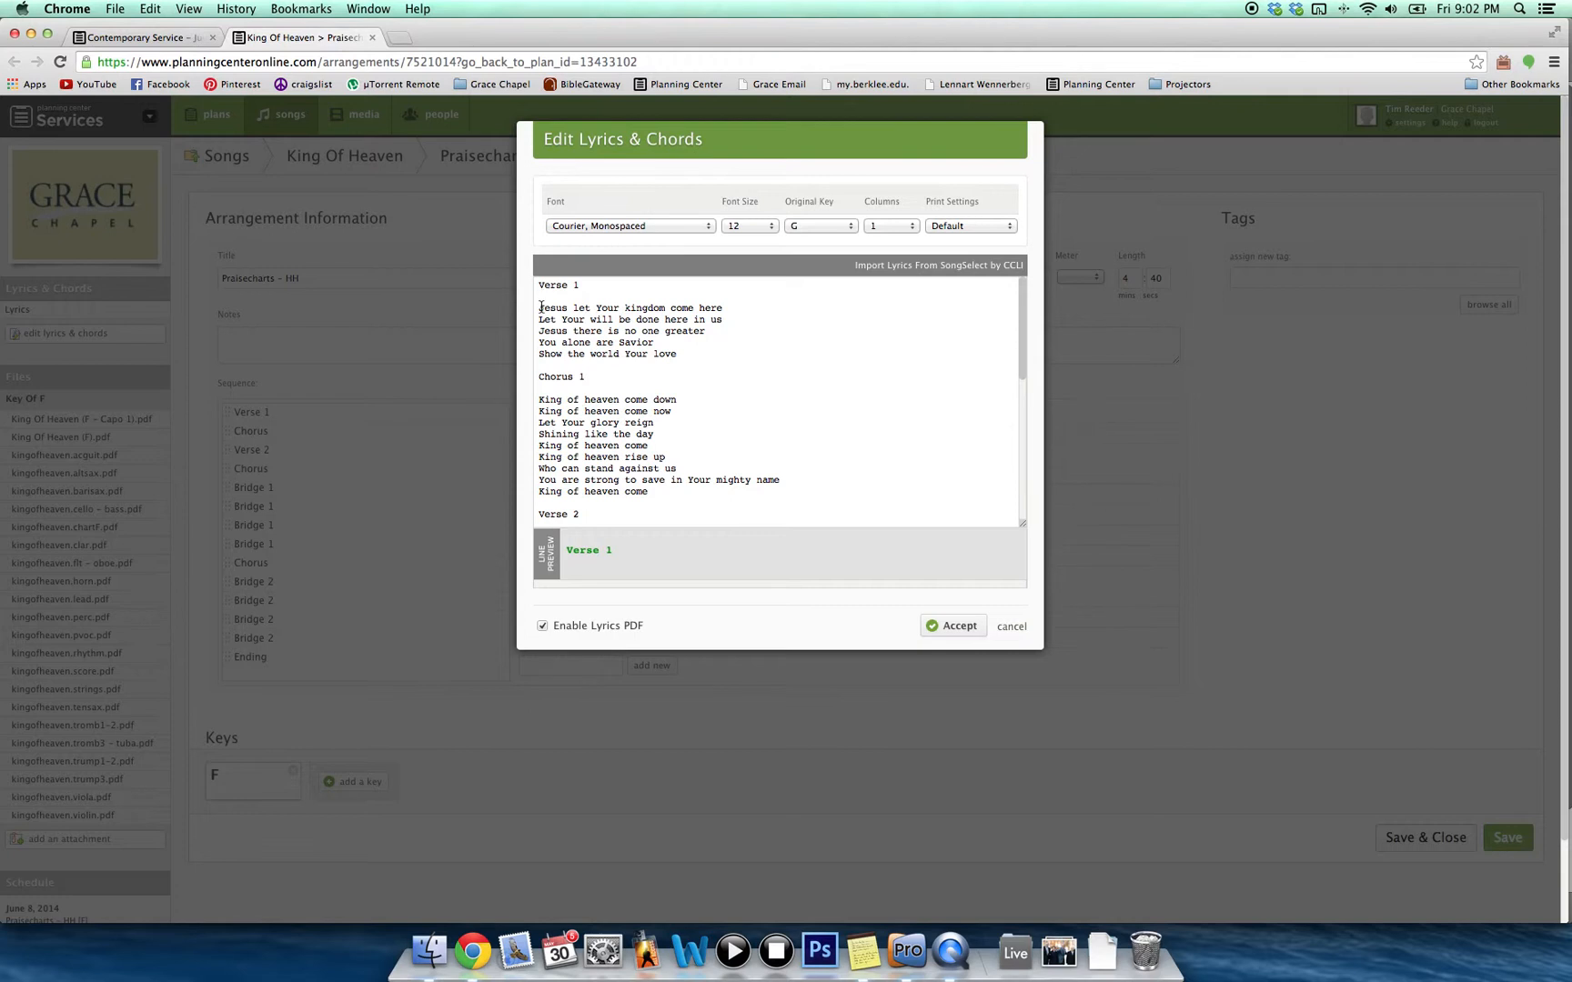
drag(540, 307, 687, 357)
key(super+c)
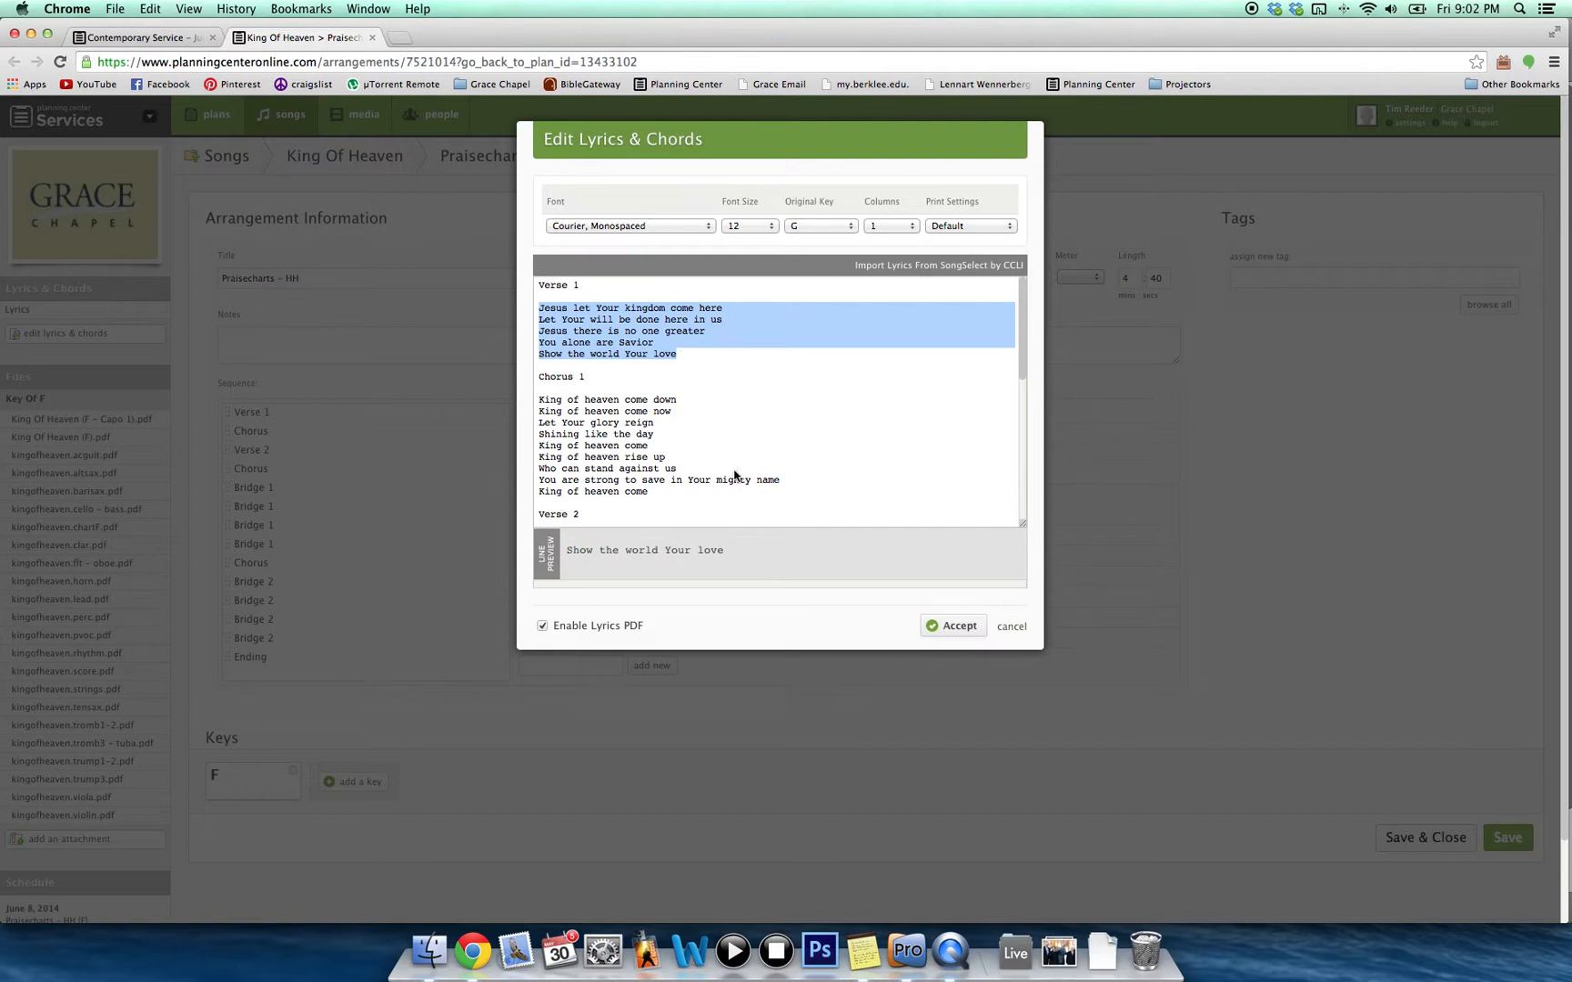
click(916, 955)
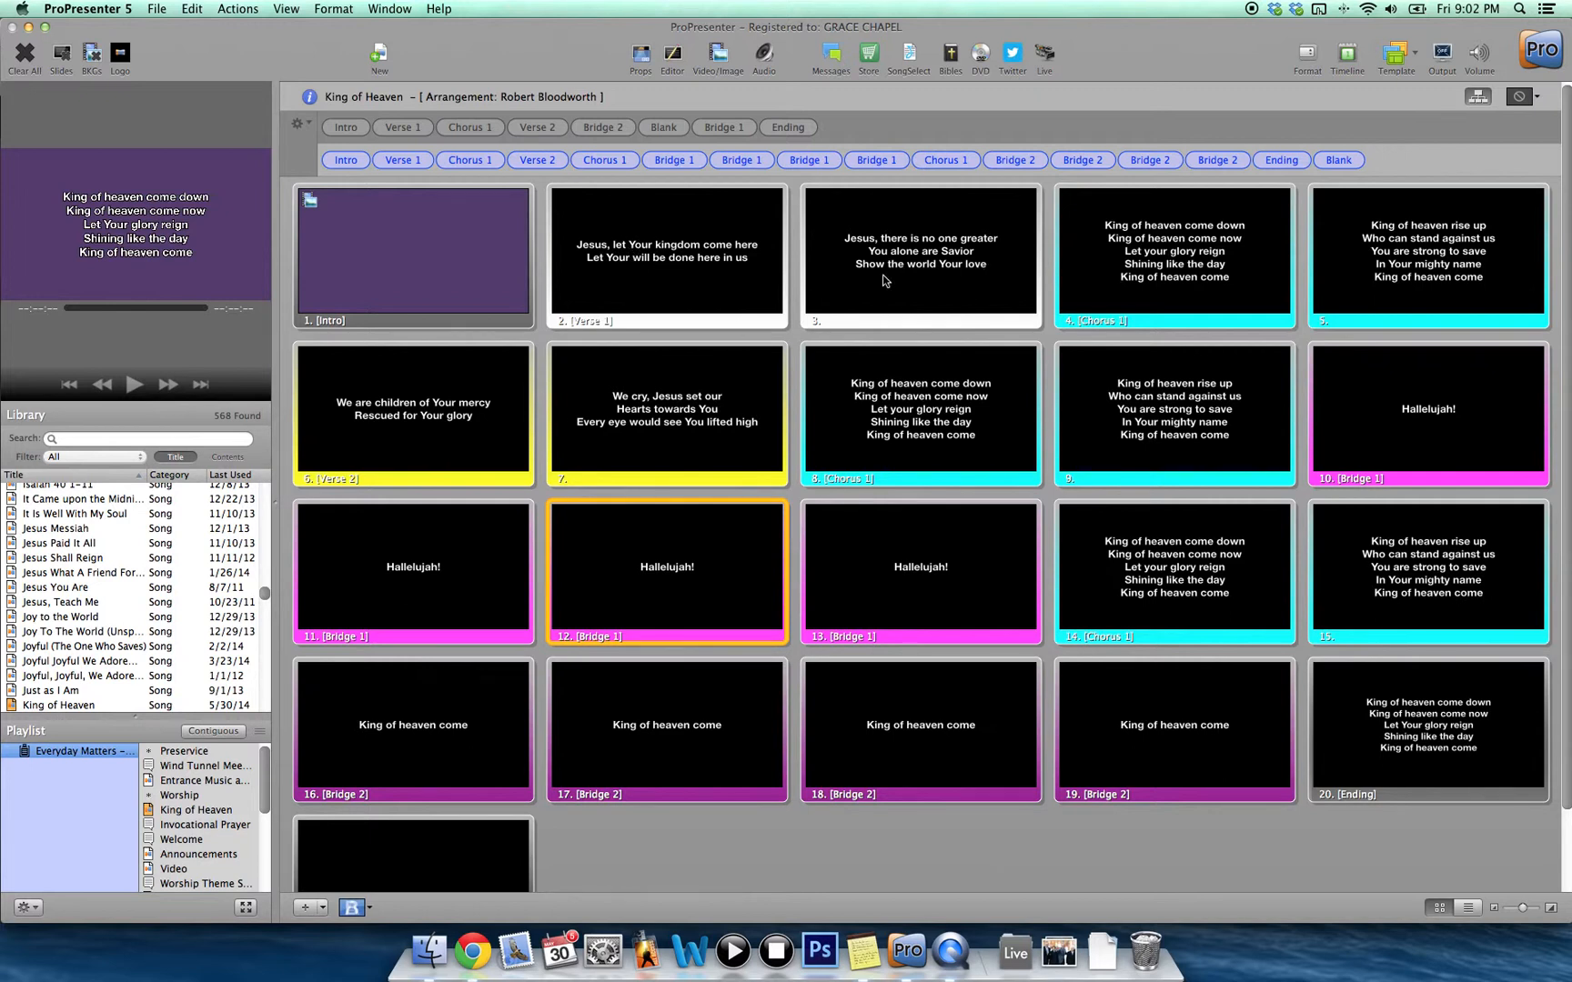
Replace the Verse 1 slide's text with the five pasted Verse 1 lines.
click(697, 277)
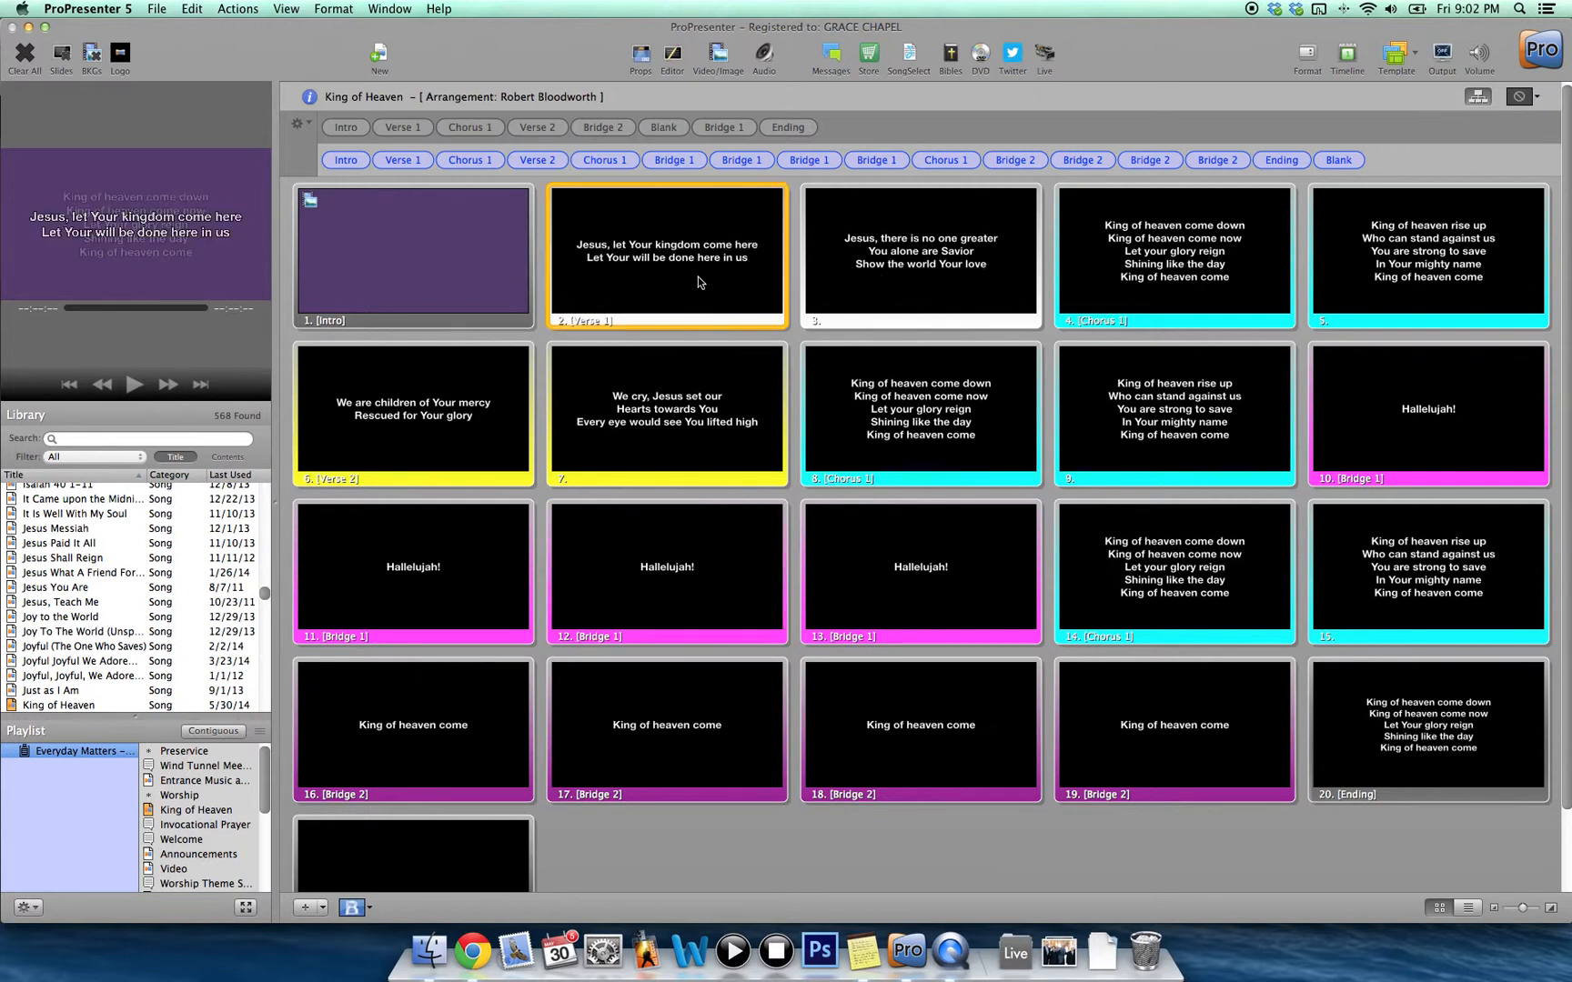
click(673, 61)
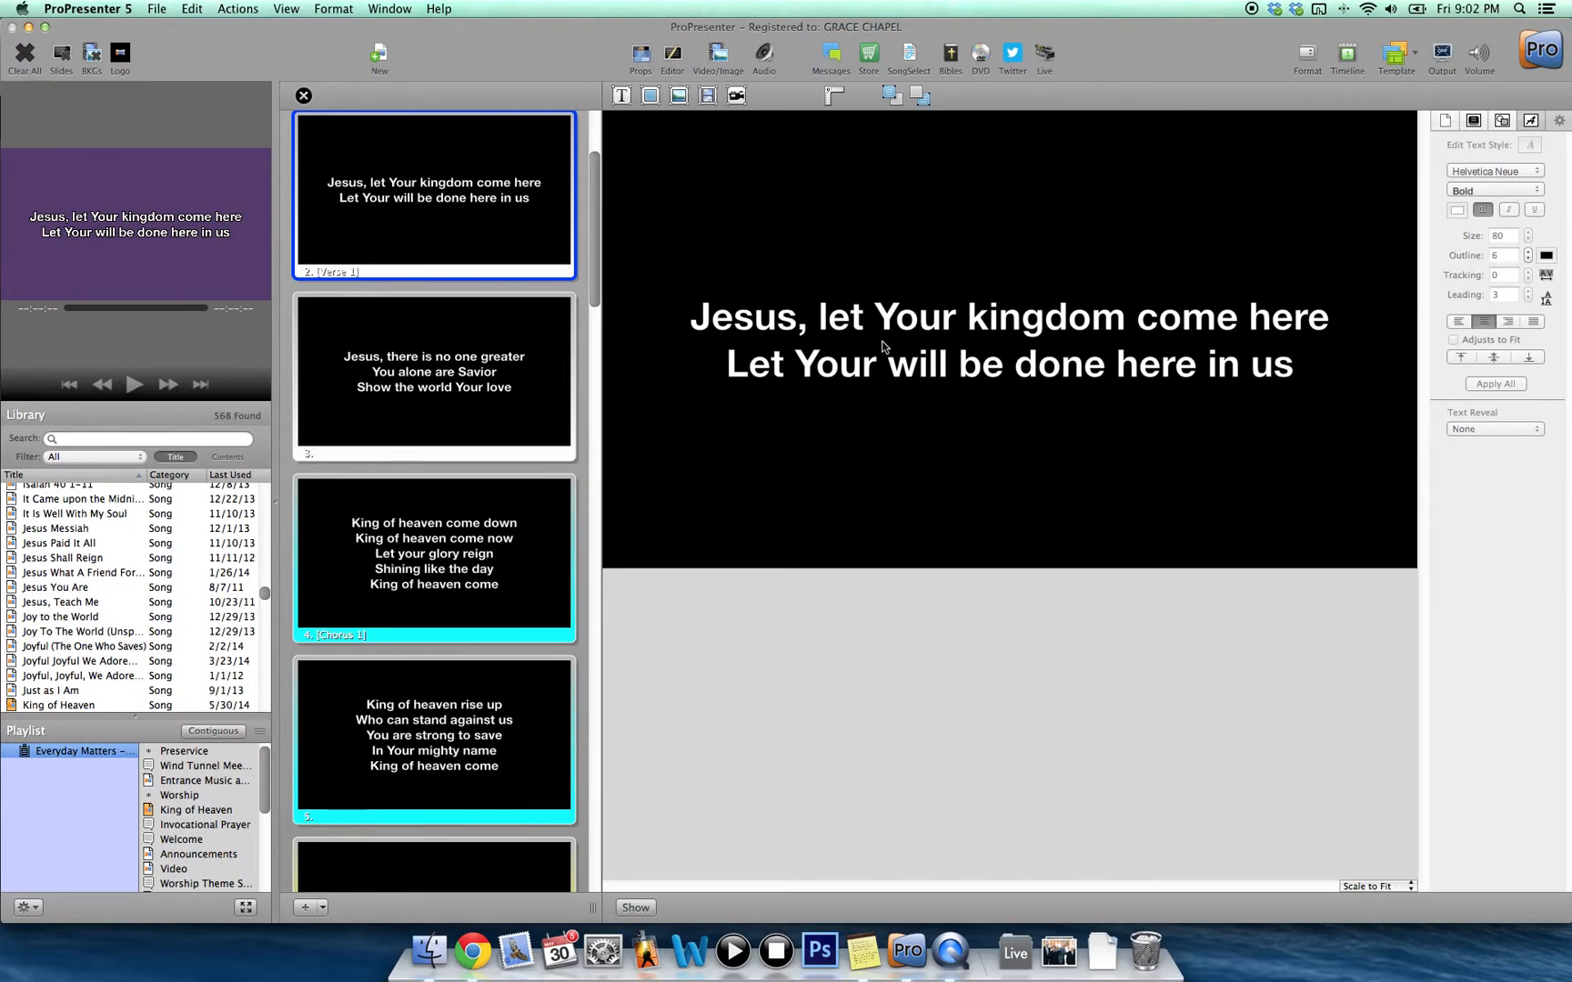
double_click(881, 346)
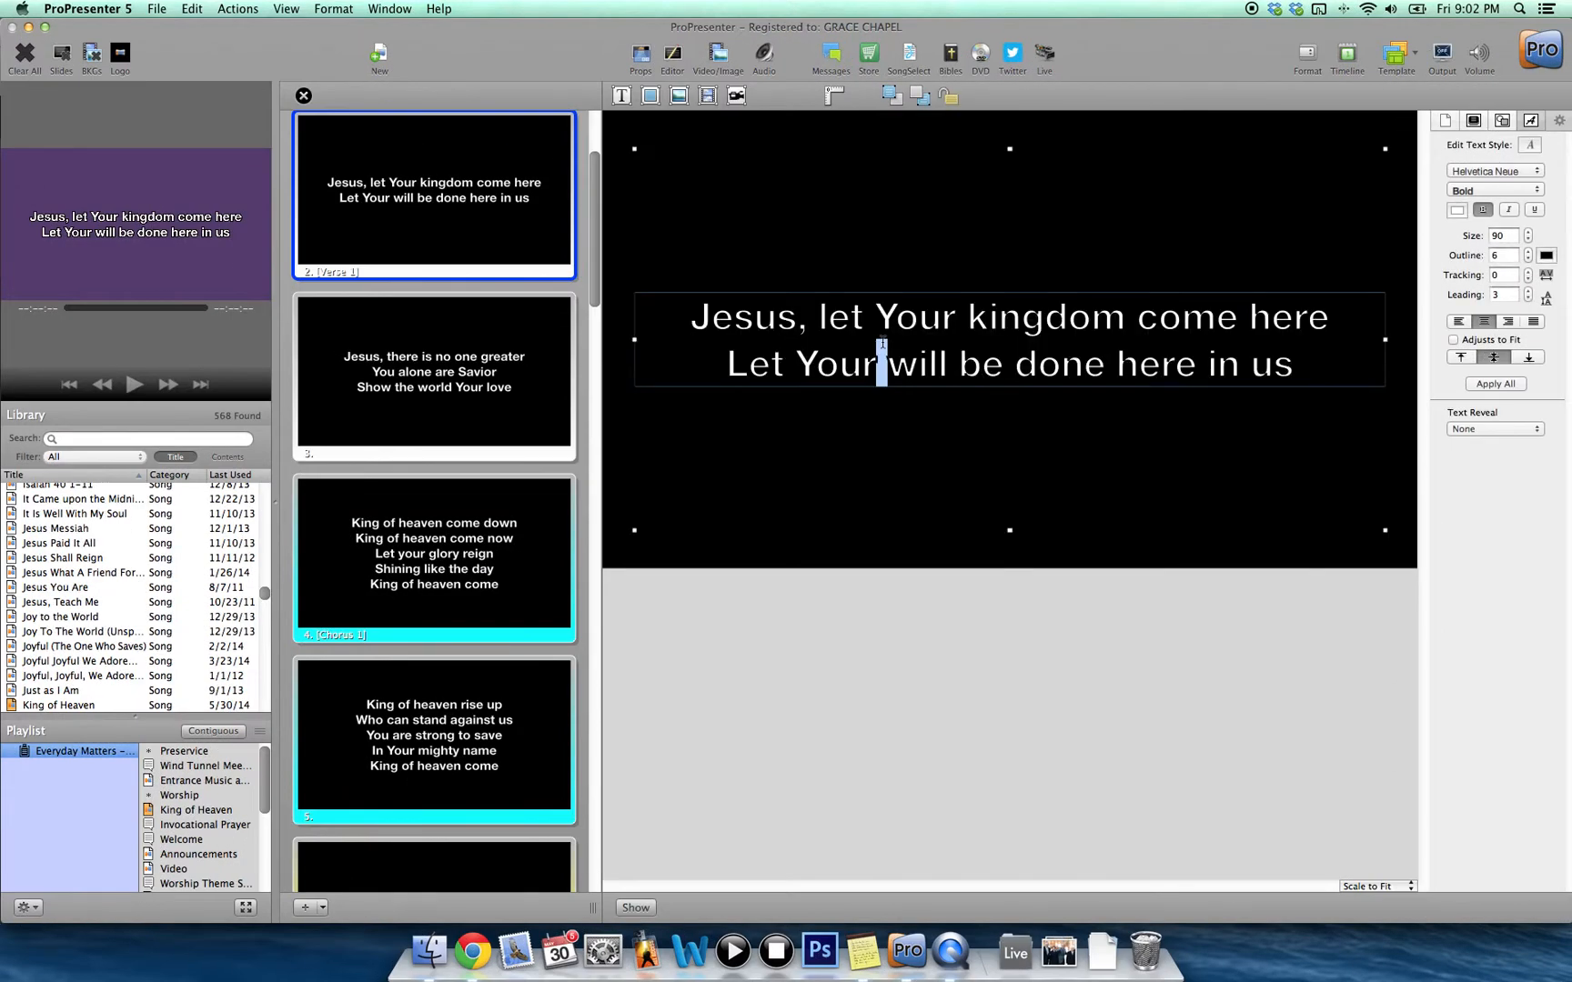
key(super+a)
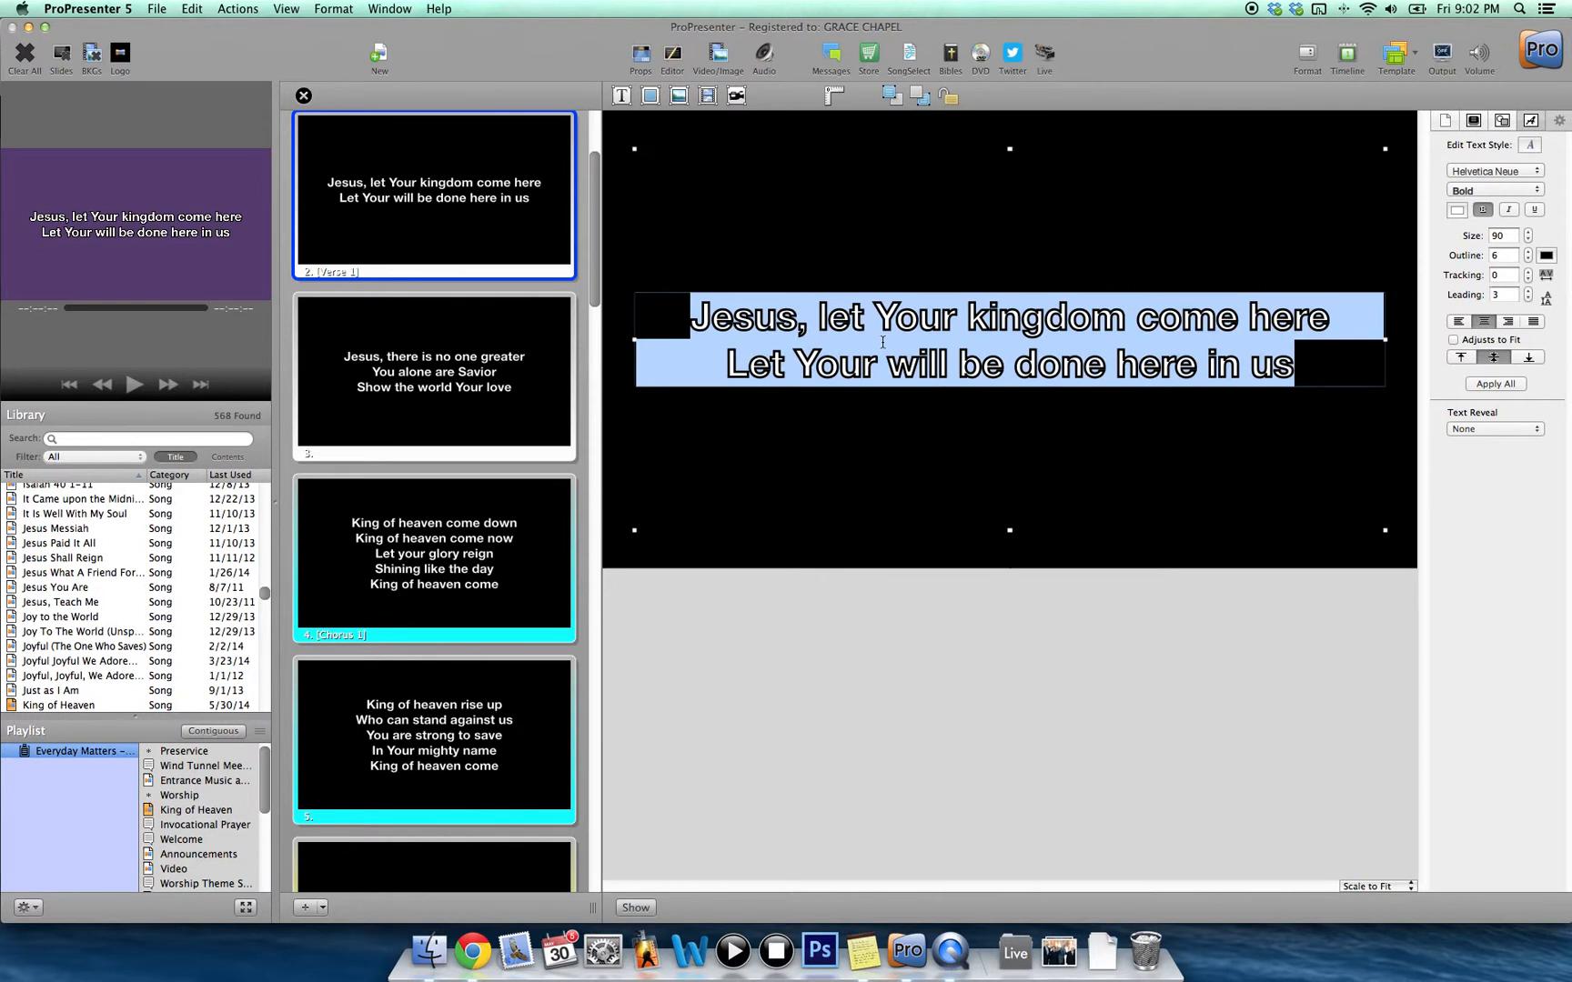
key(super+v)
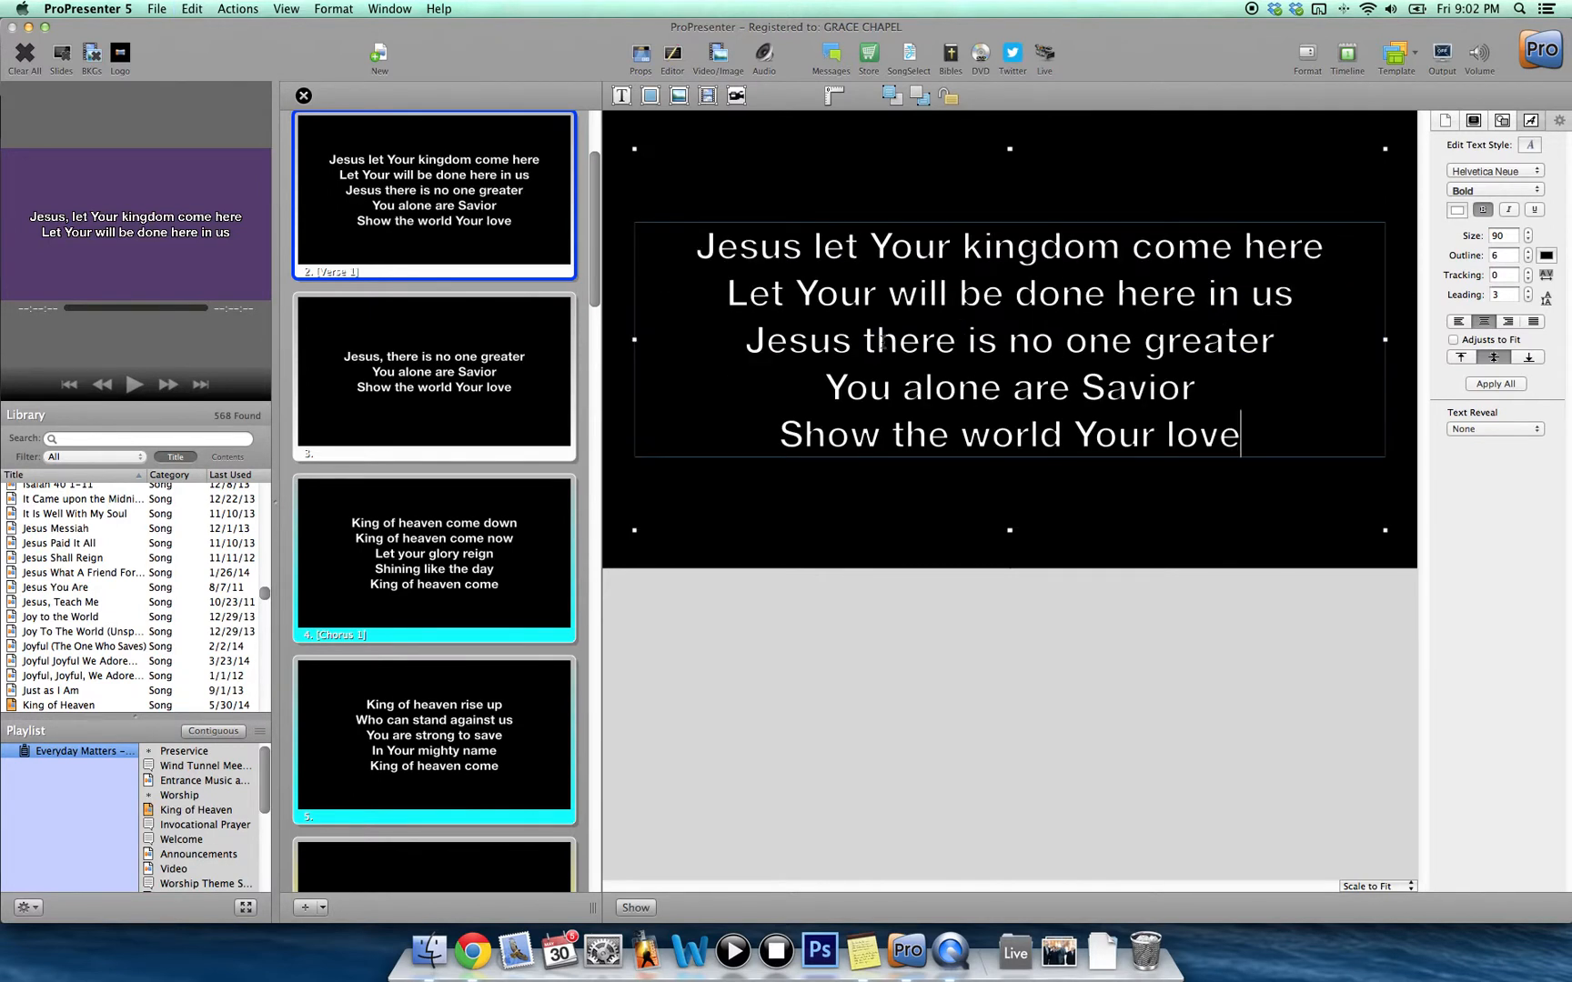
Delete the now-redundant slide 3.
right_click(433, 361)
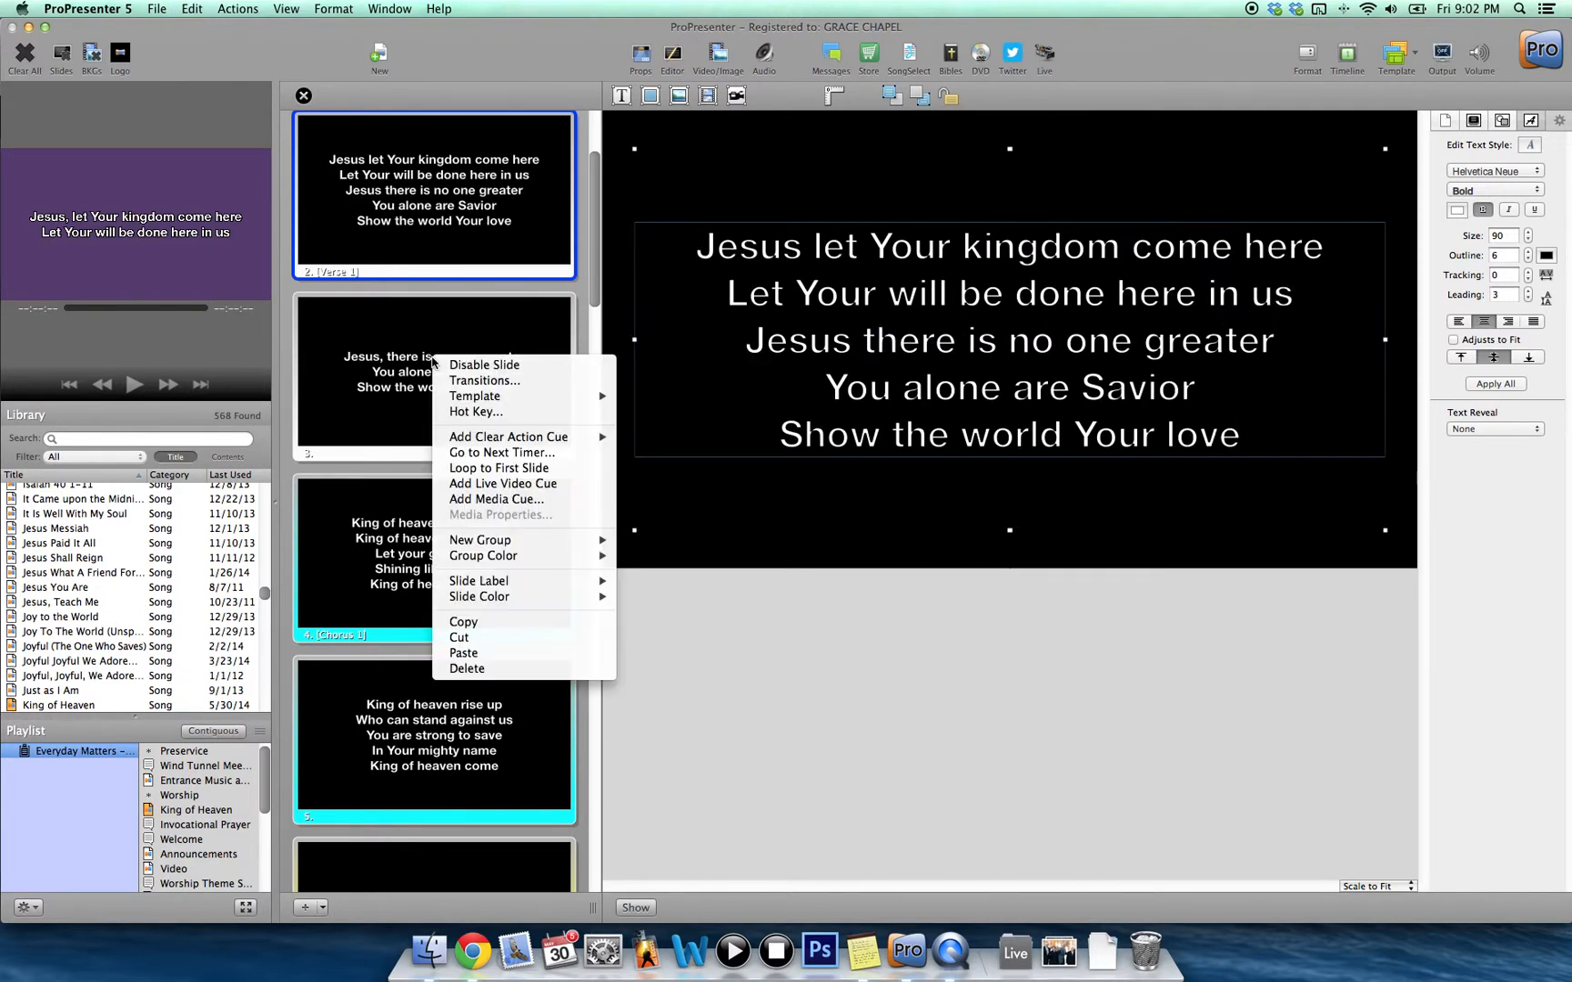
click(514, 668)
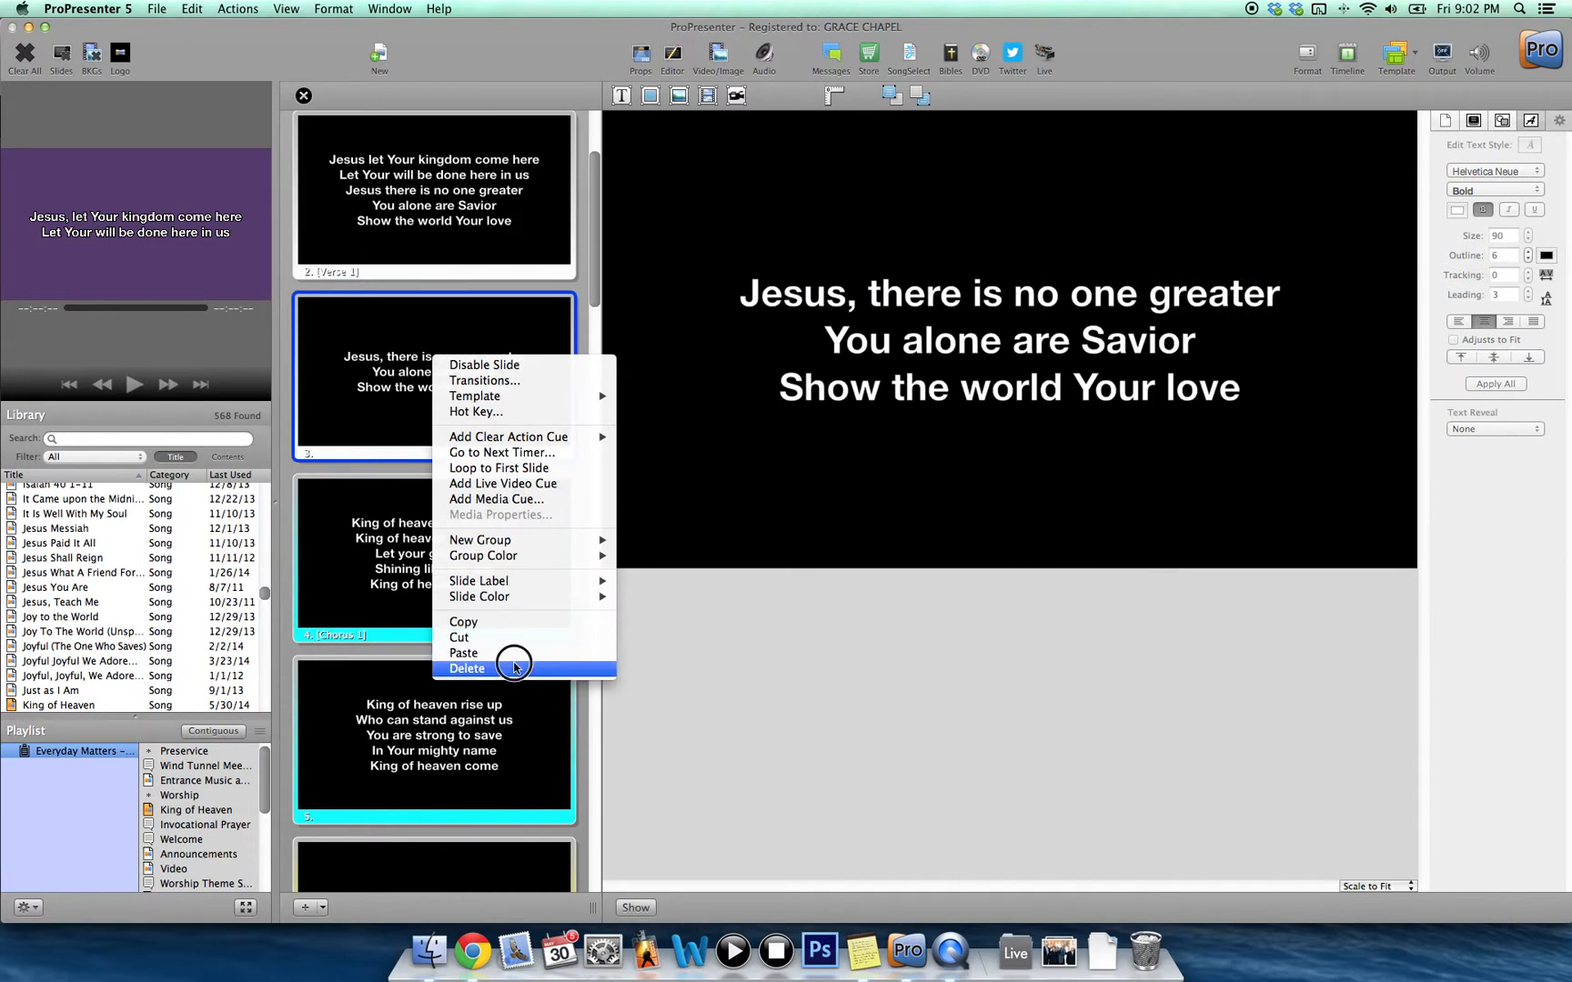
click(905, 326)
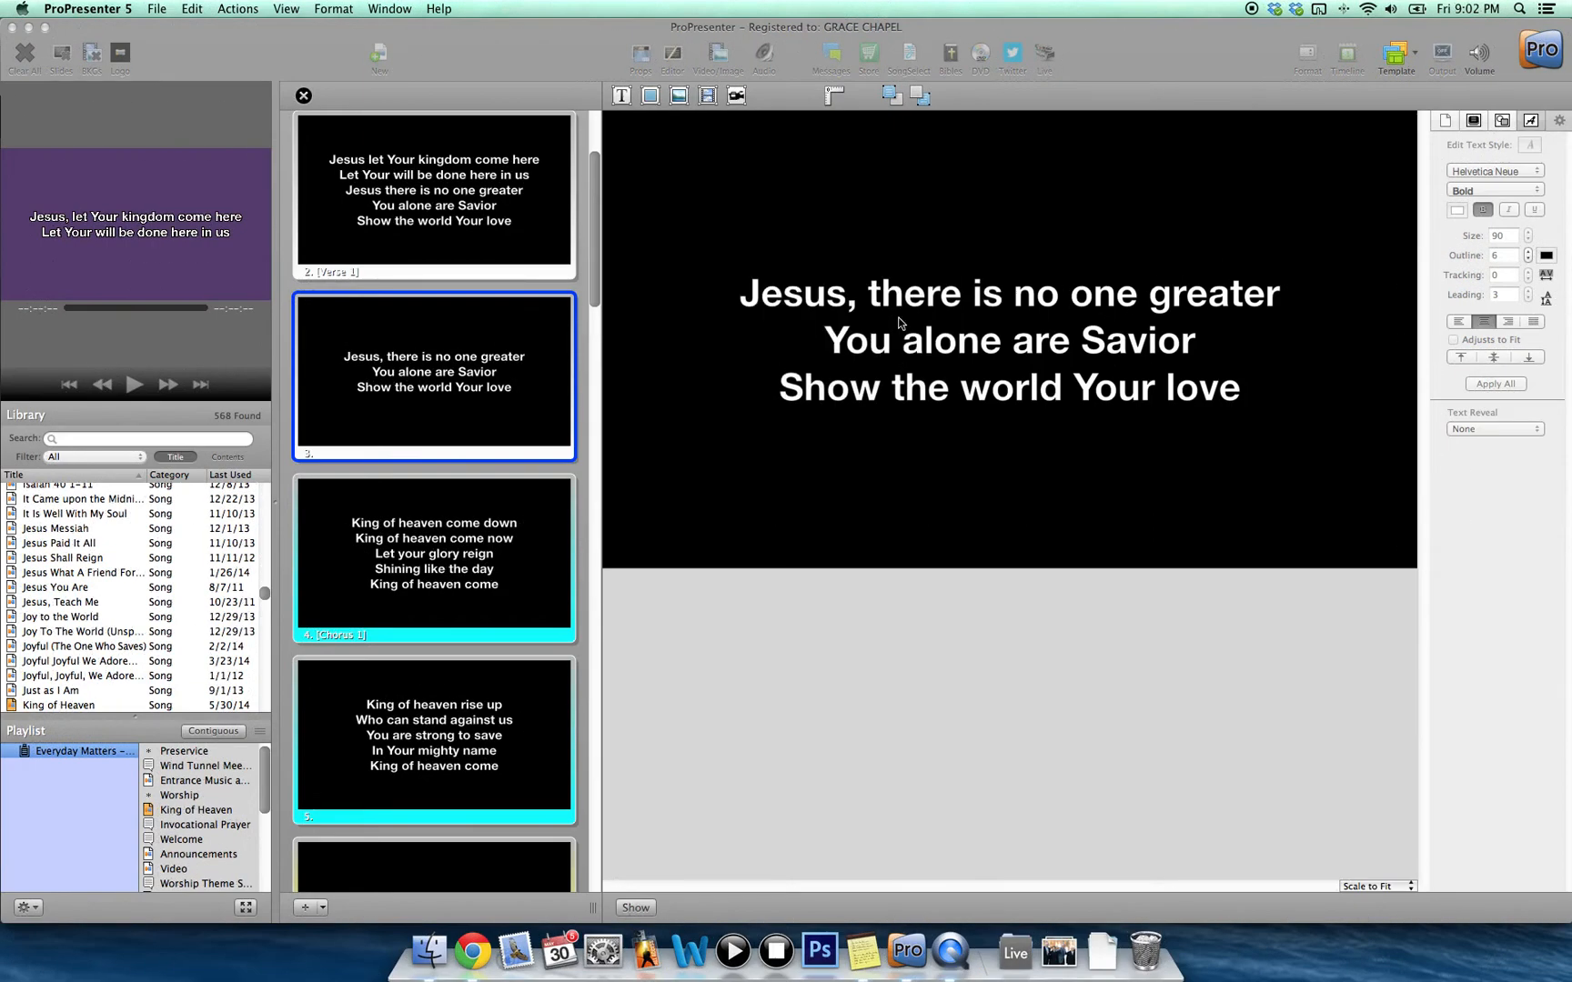
Split slide 2 after 'Jesus there is no one greater', moving the last two lines to slide 3.
click(447, 224)
click(1209, 309)
double_click(1259, 342)
click(1284, 351)
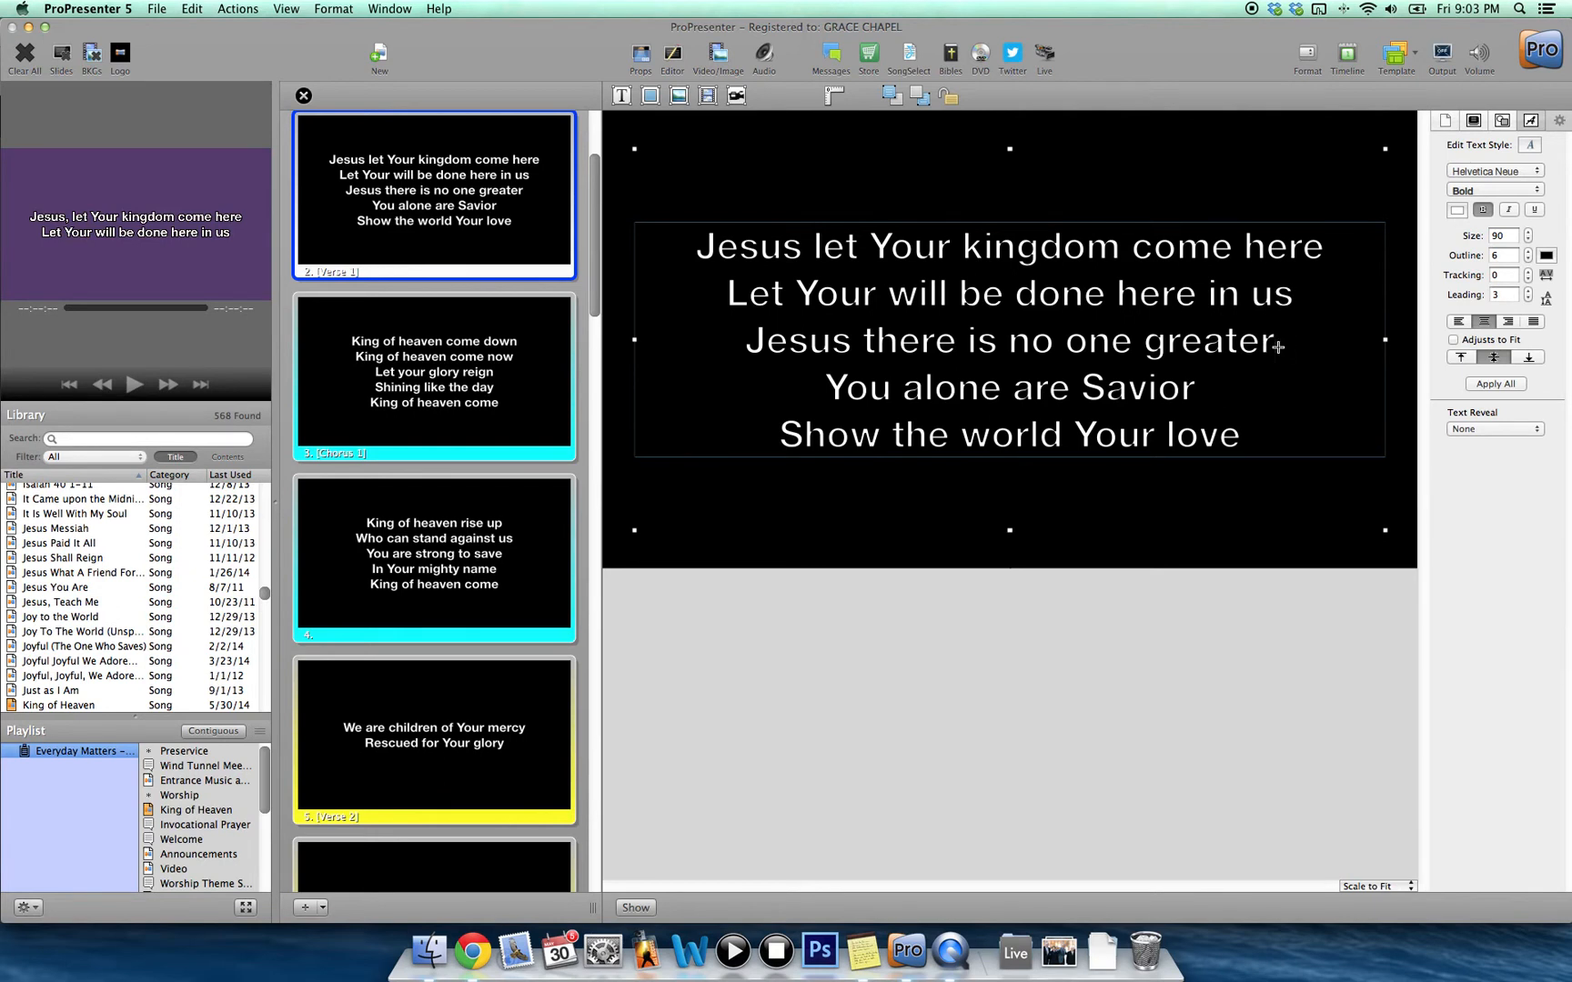
key(super+Return)
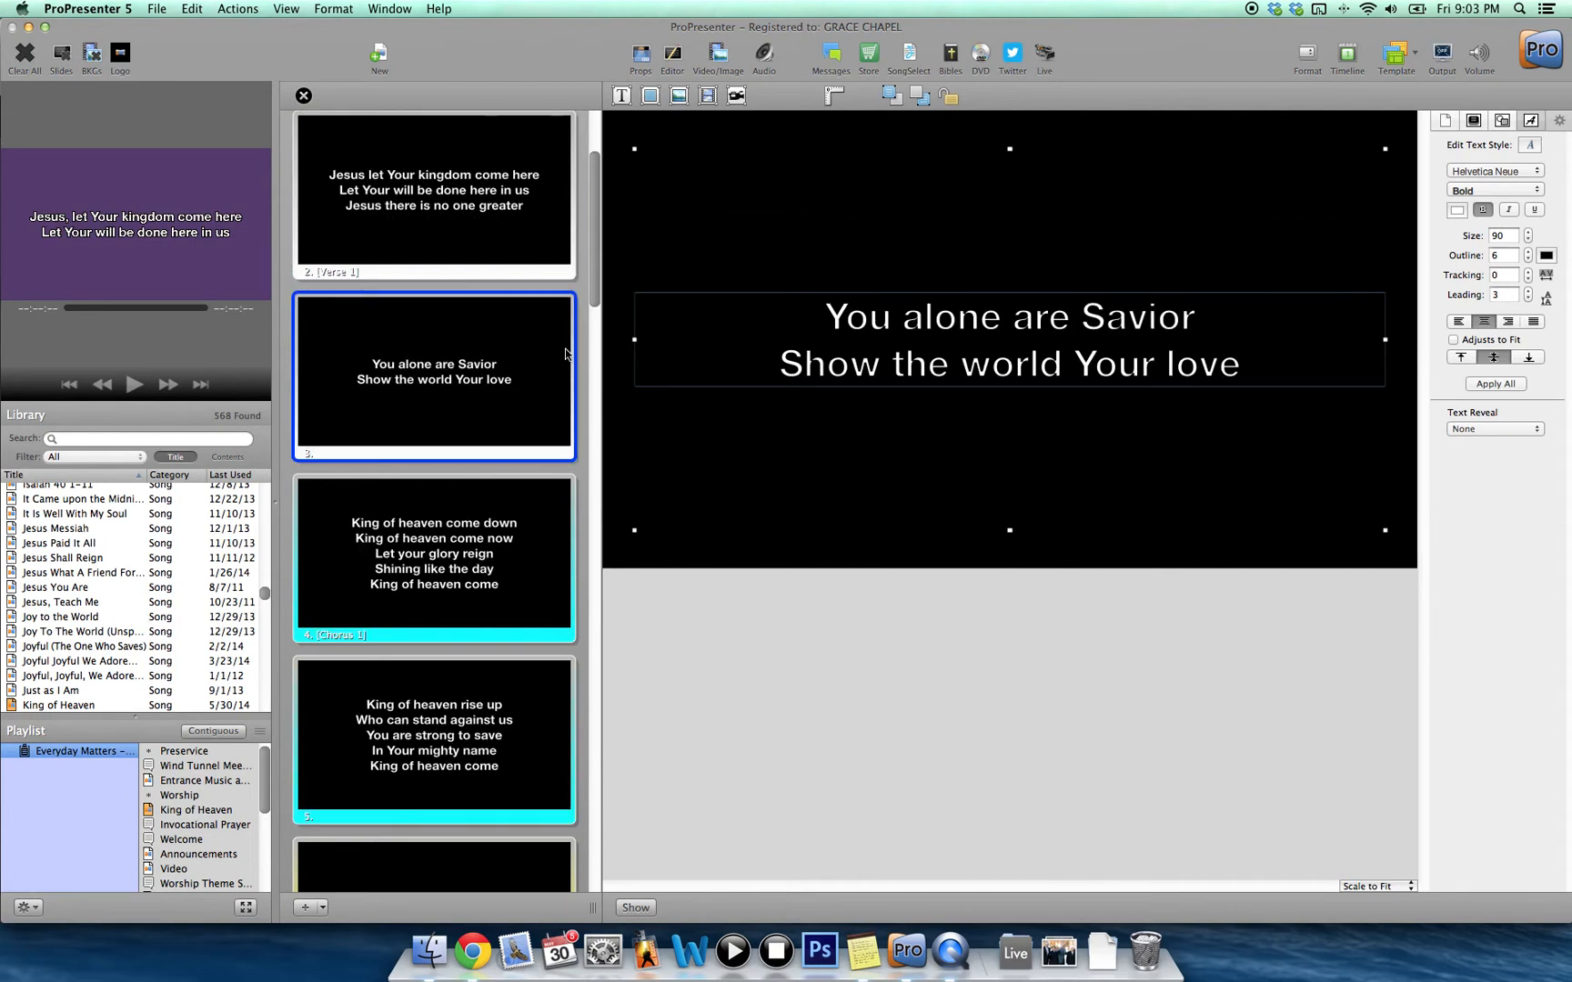
click(304, 96)
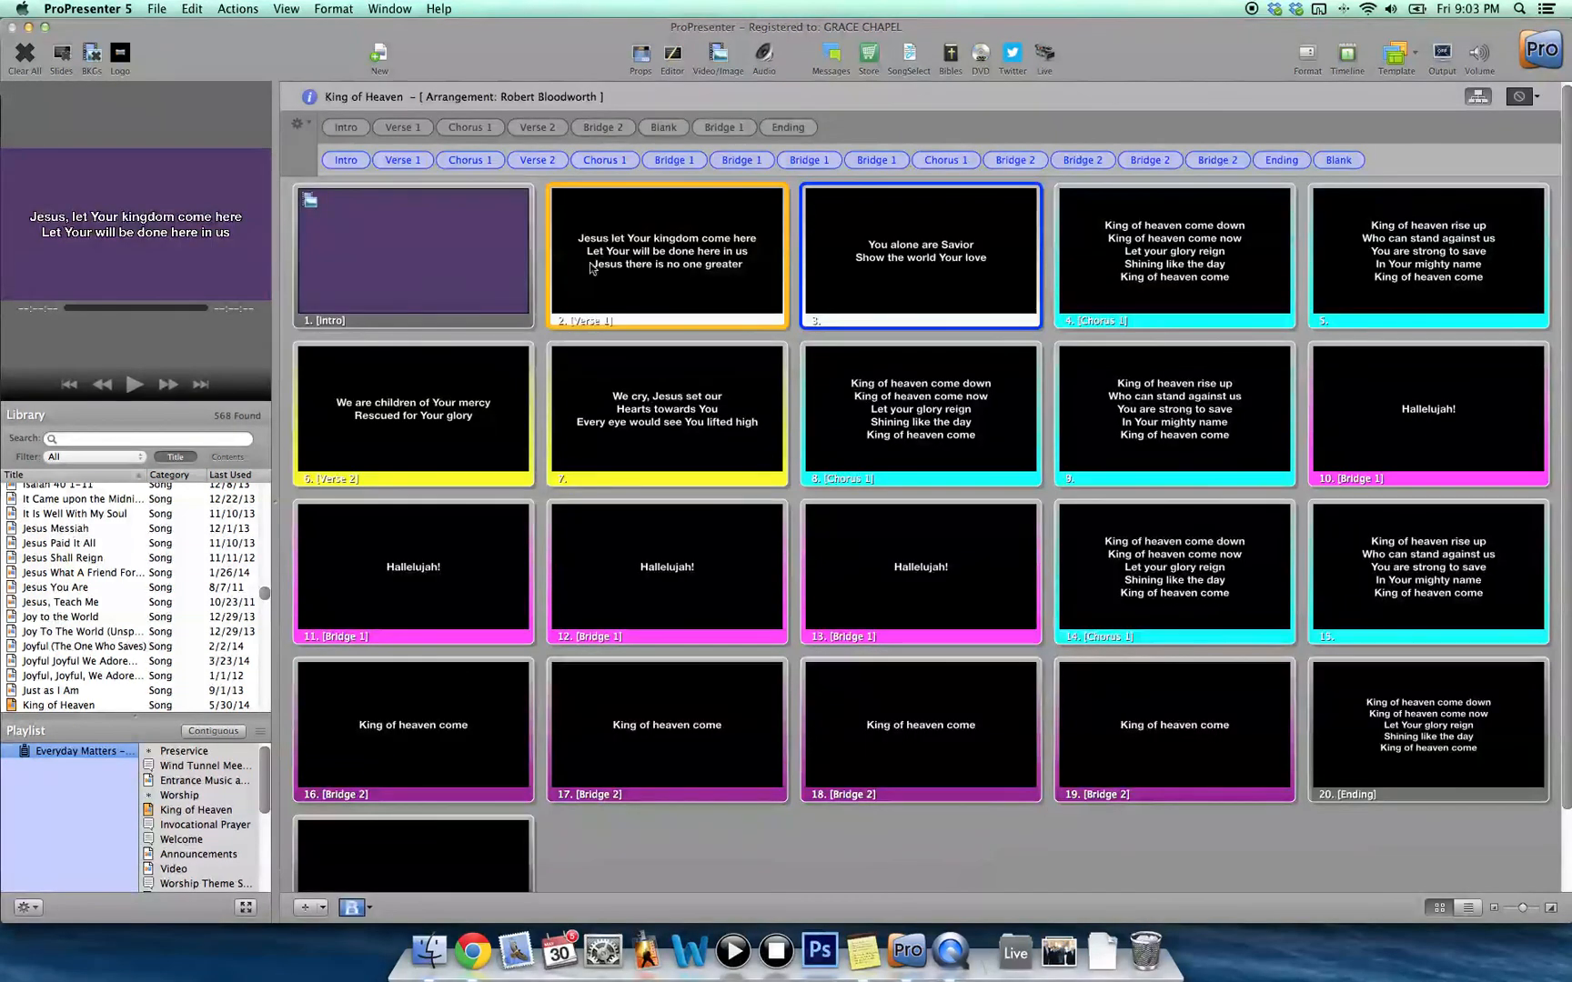